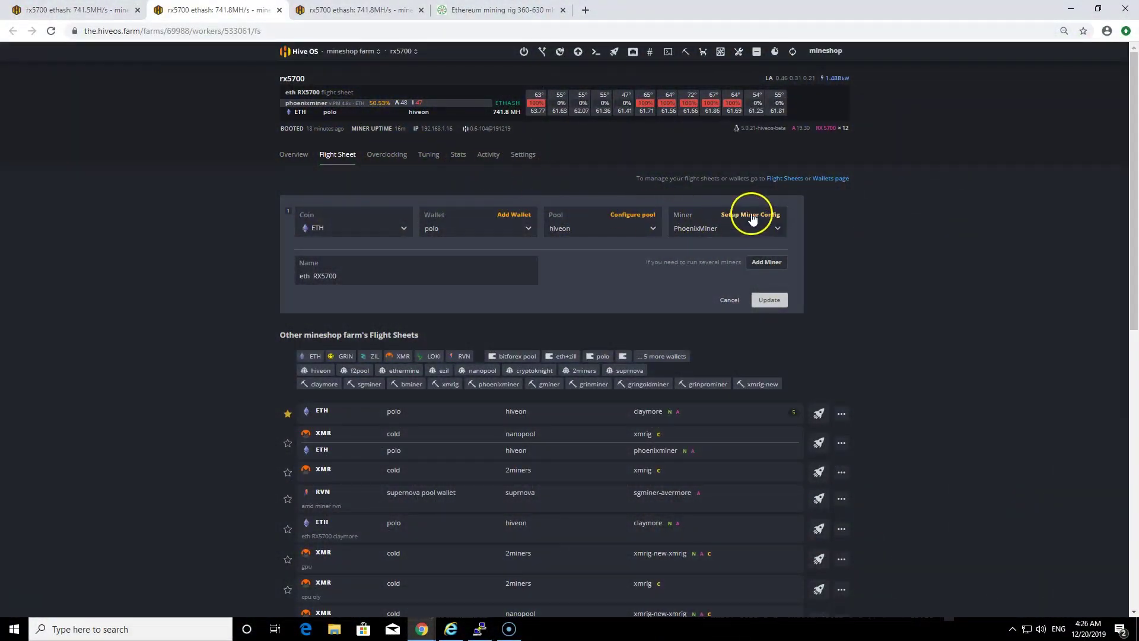
- Open PhoenixMiner config, enlarge the extra arguments box, and highlight -coin %COIN% and -openclLocalWork 128
{"action": "left_click", "coordinate": [750, 216]}
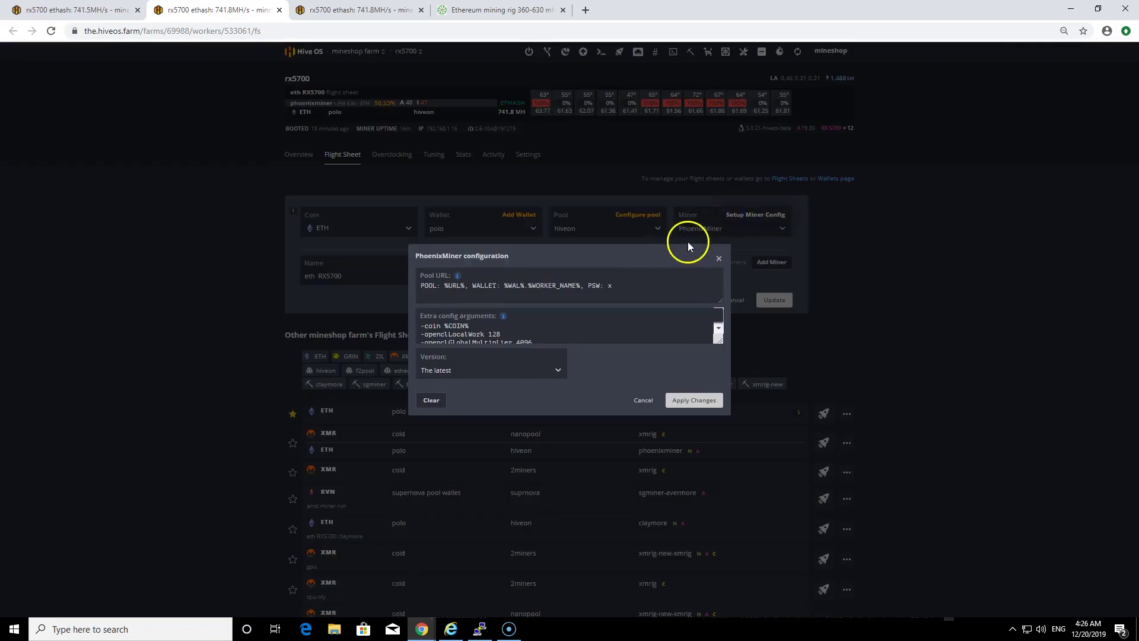
{"action": "left_click", "coordinate": [717, 338]}
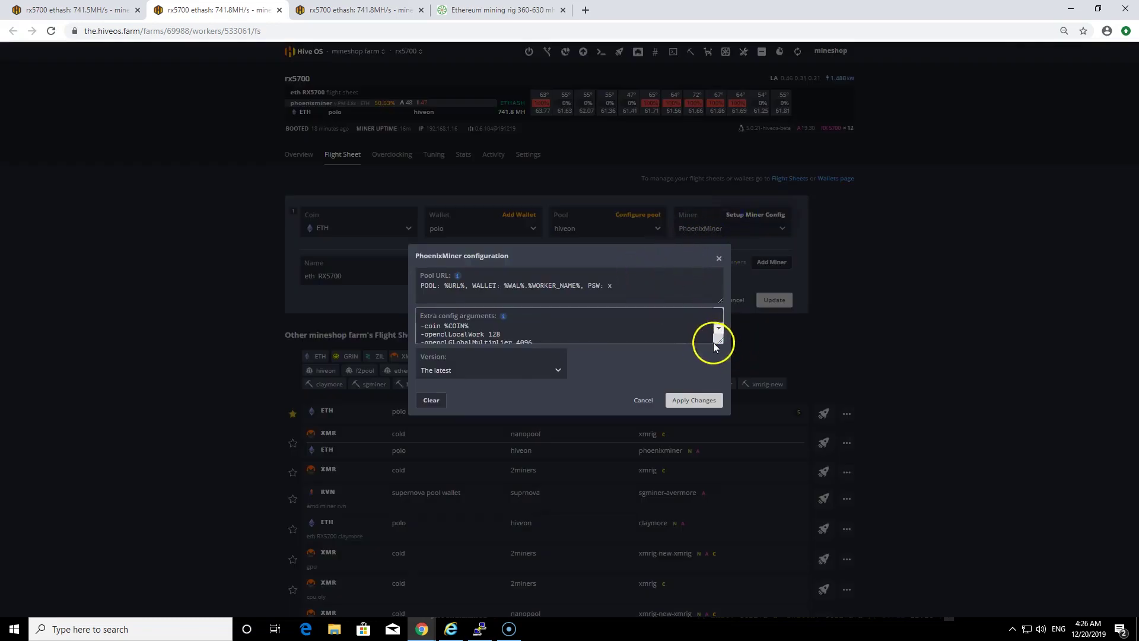
{"action": "left_click_drag", "start_coordinate": [715, 345], "coordinate": [717, 381]}
{"action": "left_click_drag", "start_coordinate": [583, 307], "coordinate": [402, 298]}
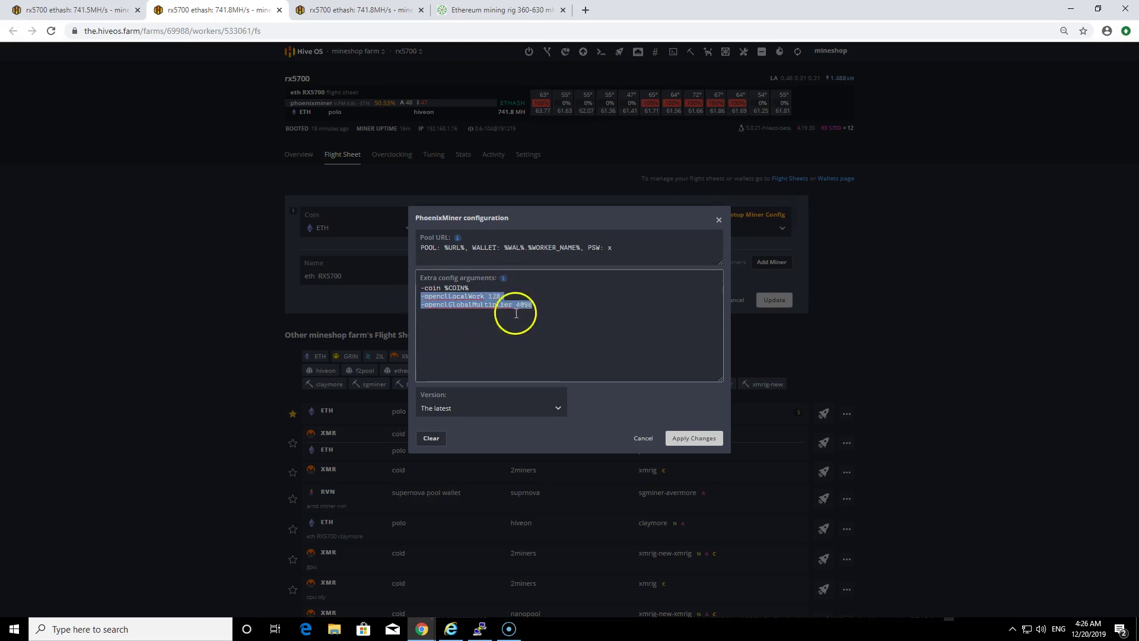
{"action": "left_click", "coordinate": [546, 303]}
{"action": "mouse_move", "coordinate": [500, 297]}
{"action": "left_mouse_down"}
{"action": "mouse_move", "coordinate": [424, 288]}
{"action": "mouse_move", "coordinate": [415, 299]}
{"action": "left_mouse_up"}
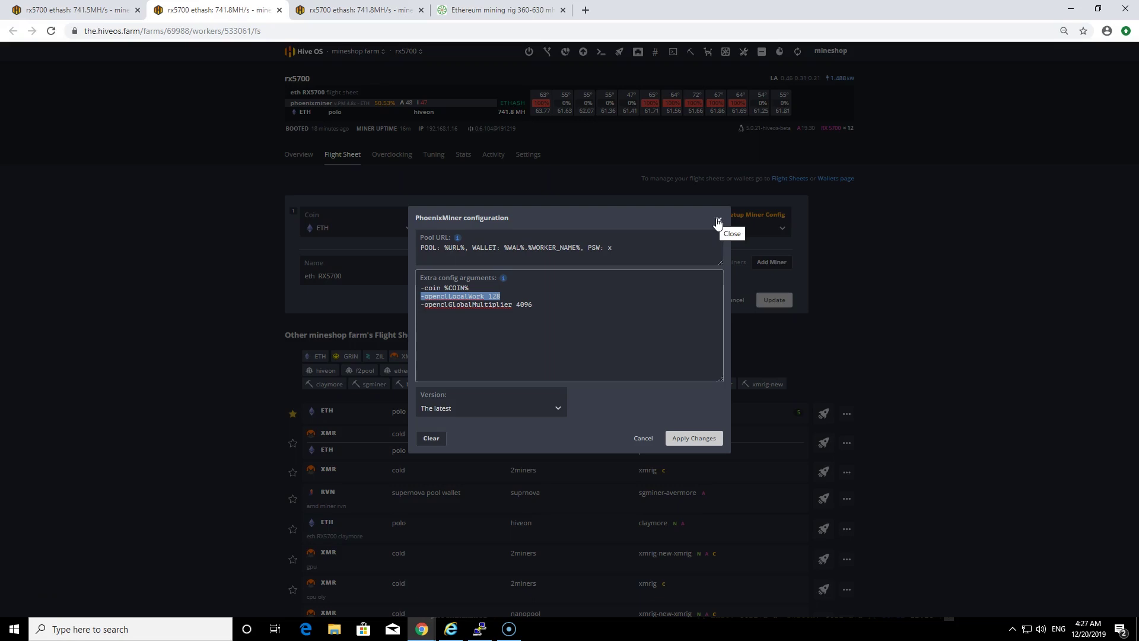
- Close the miner config, open the Default Config overclock values, and highlight Core Voltage 850
{"action": "left_click", "coordinate": [716, 220]}
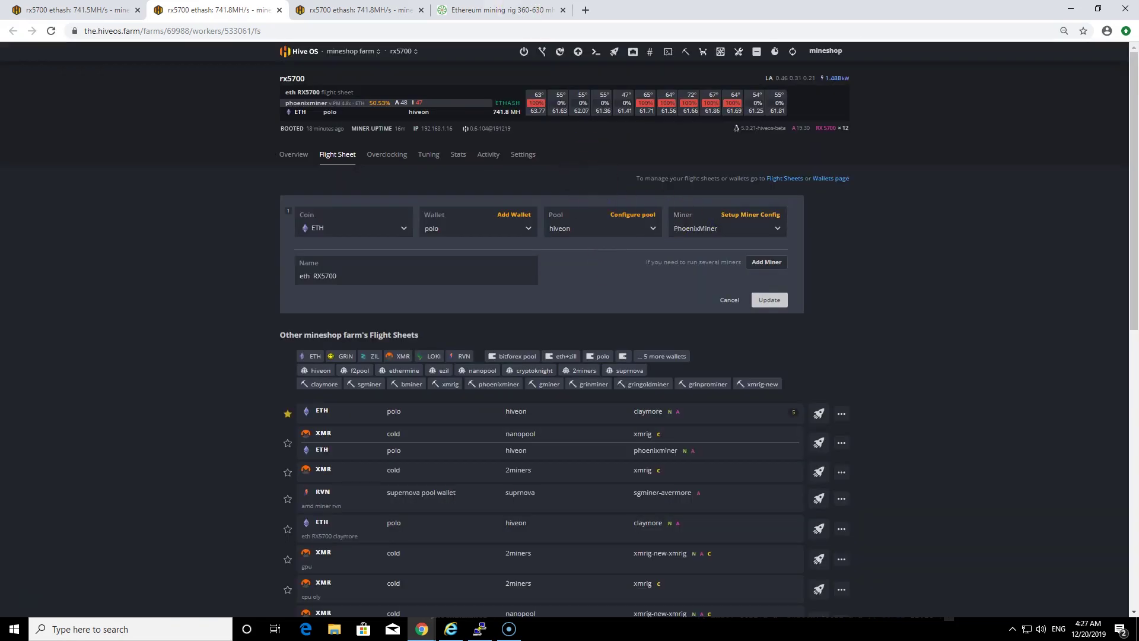
{"action": "left_click", "coordinate": [359, 15]}
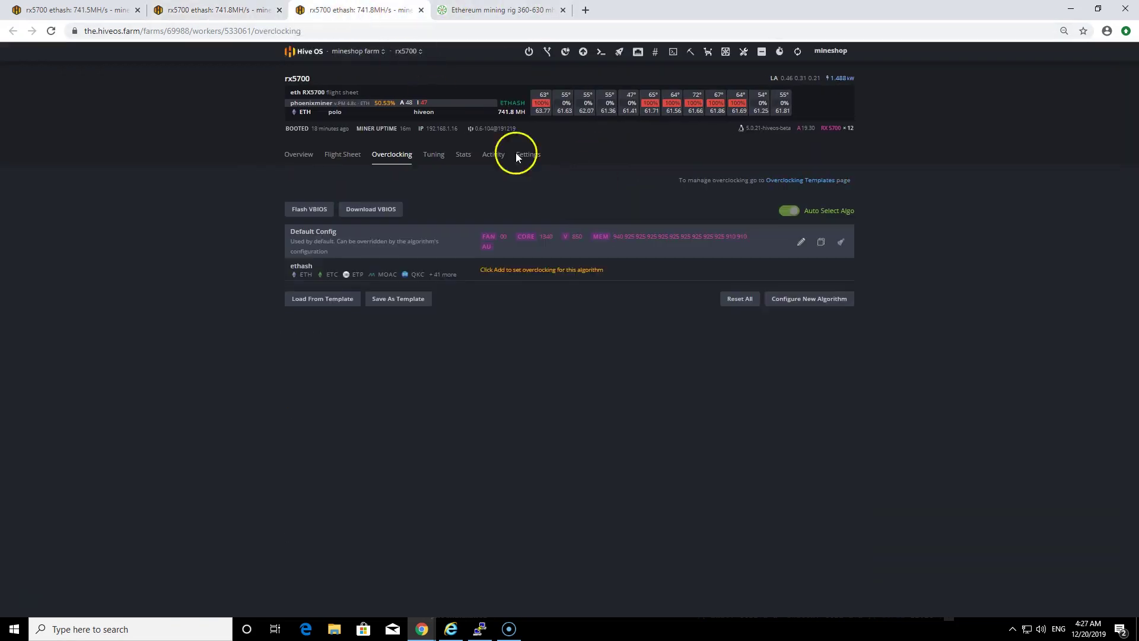
{"action": "left_click", "coordinate": [801, 243]}
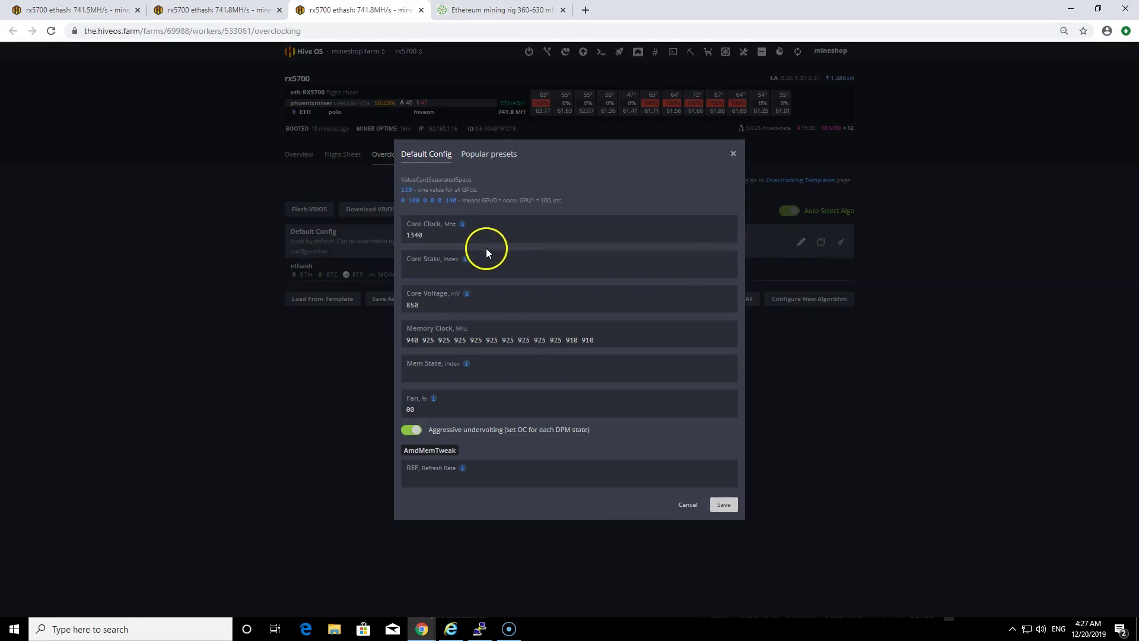
{"action": "left_click", "coordinate": [428, 236]}
{"action": "double_click", "coordinate": [418, 304]}
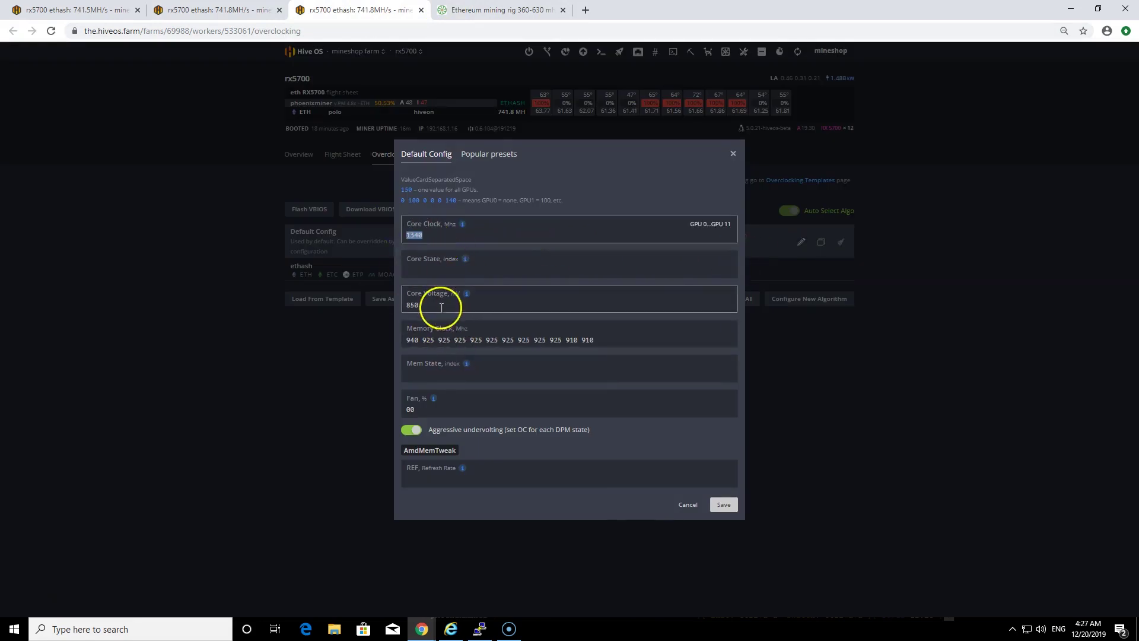
{"action": "left_click", "coordinate": [434, 364]}
{"action": "double_click", "coordinate": [417, 303]}
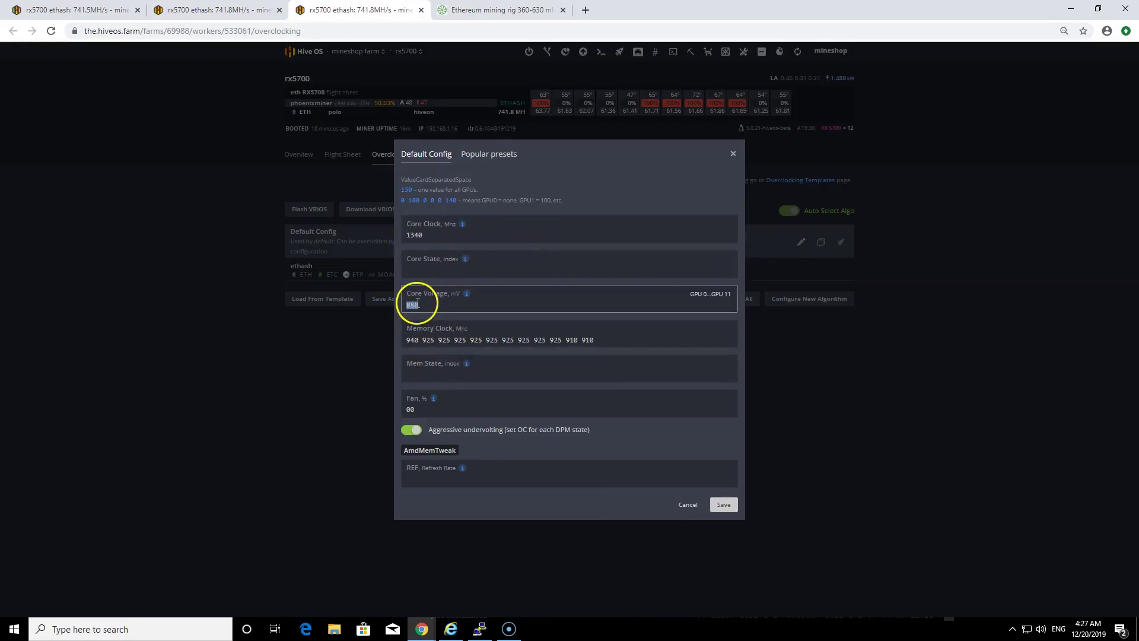
{"action": "type", "text": "850"}
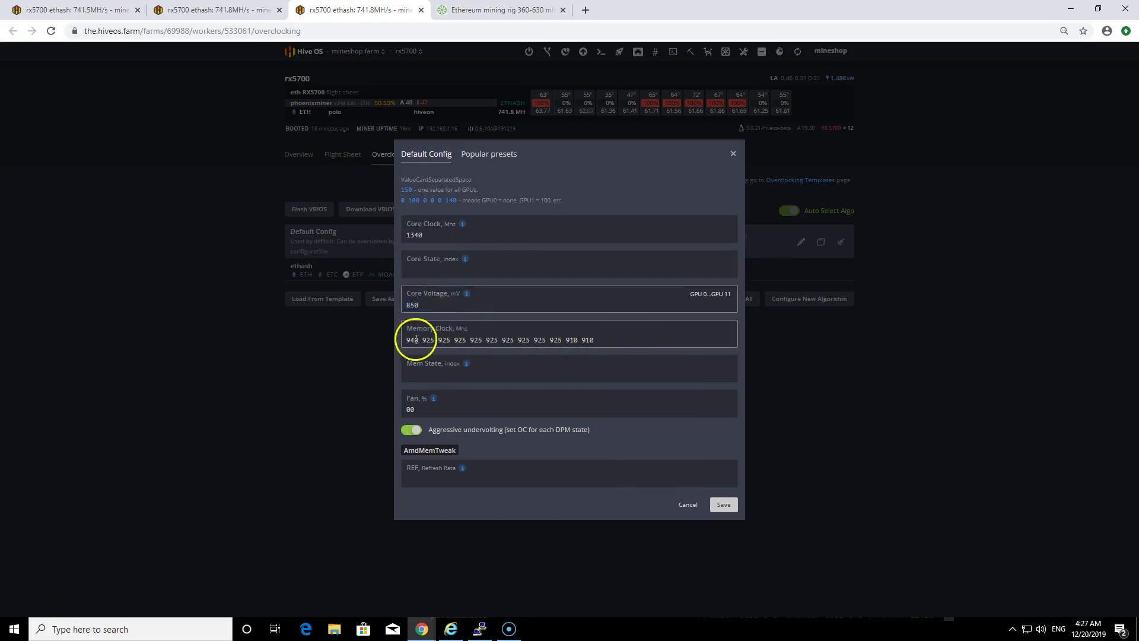
- Highlight memory clocks 940, the 925 run and 910, then close without saving
{"action": "double_click", "coordinate": [412, 339]}
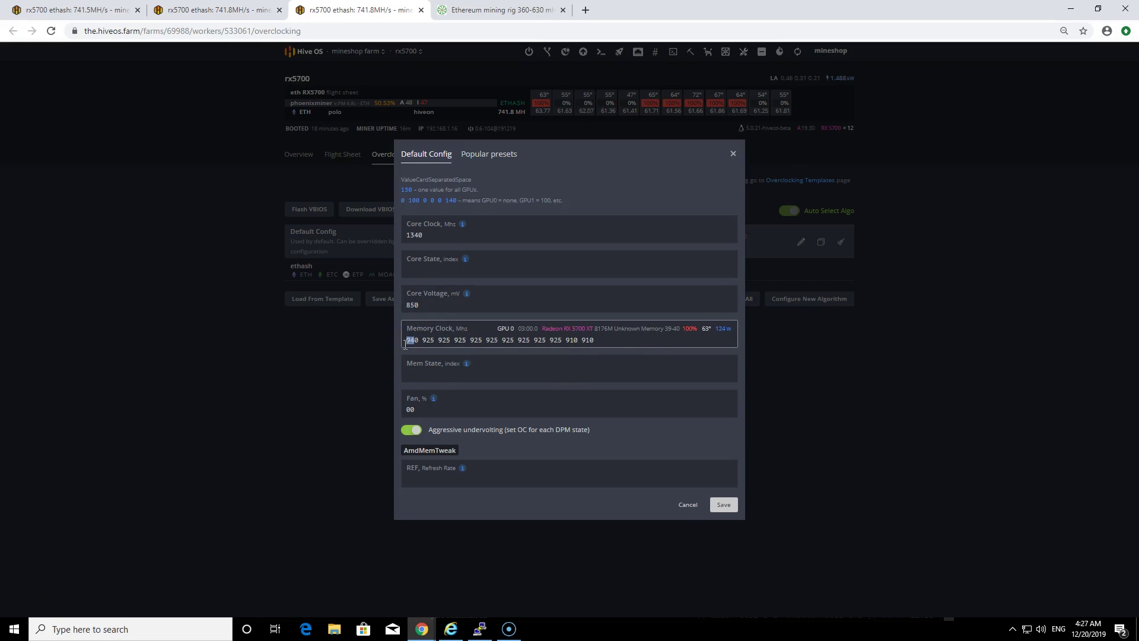
{"action": "left_click", "coordinate": [418, 345]}
{"action": "left_click_drag", "start_coordinate": [423, 341], "coordinate": [550, 341]}
{"action": "left_click", "coordinate": [570, 340]}
{"action": "left_click", "coordinate": [608, 343]}
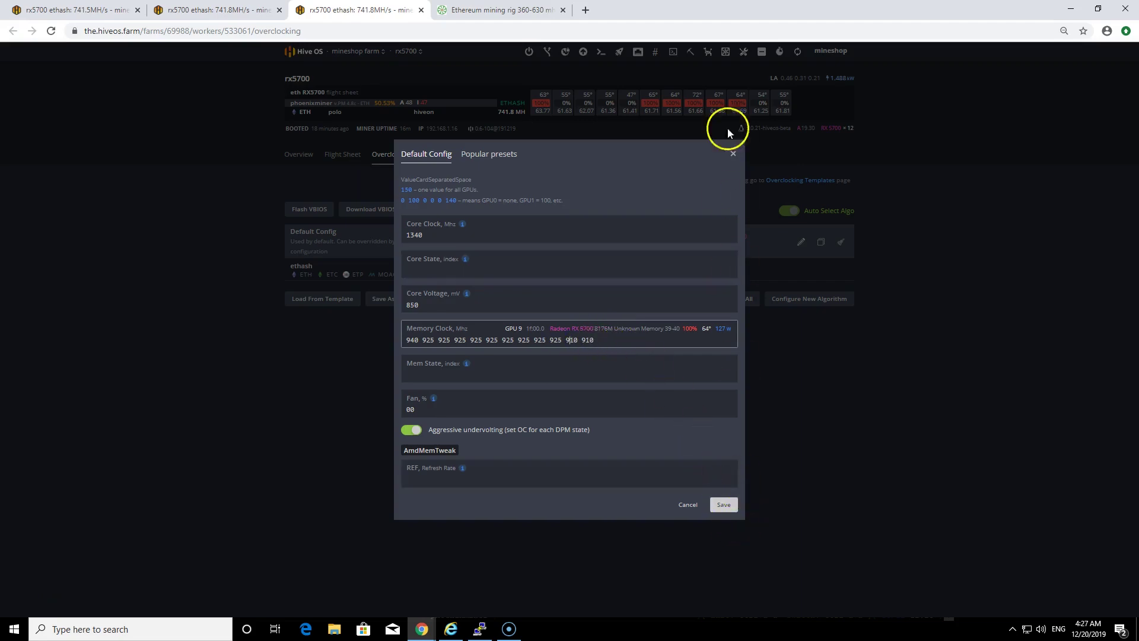
{"action": "left_click", "coordinate": [734, 148]}
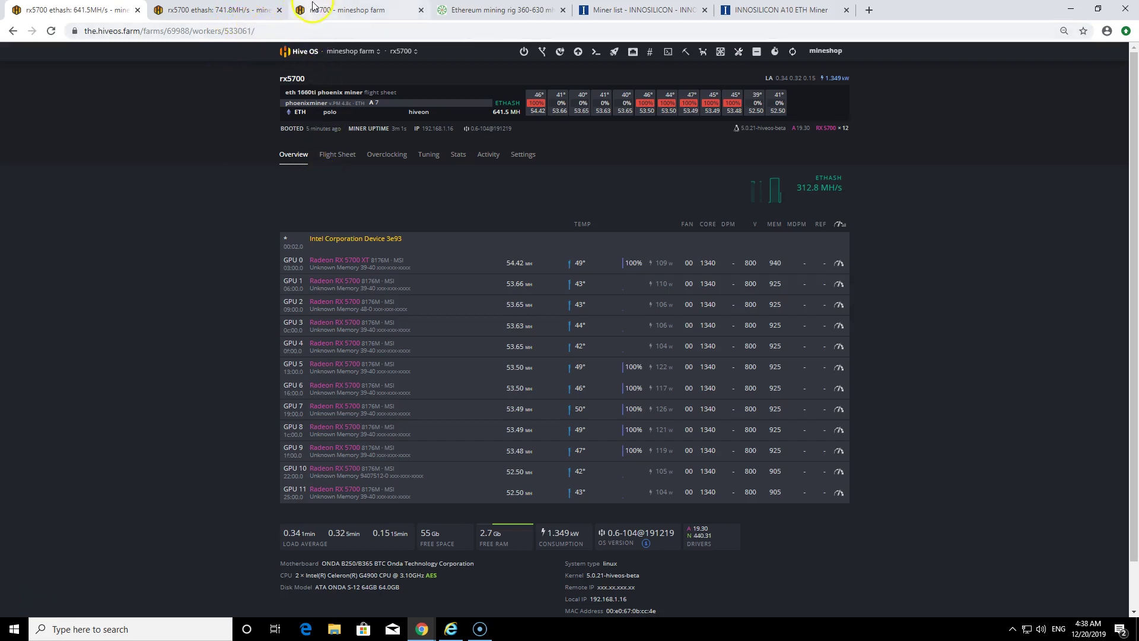
{"action": "left_click", "coordinate": [245, 10]}
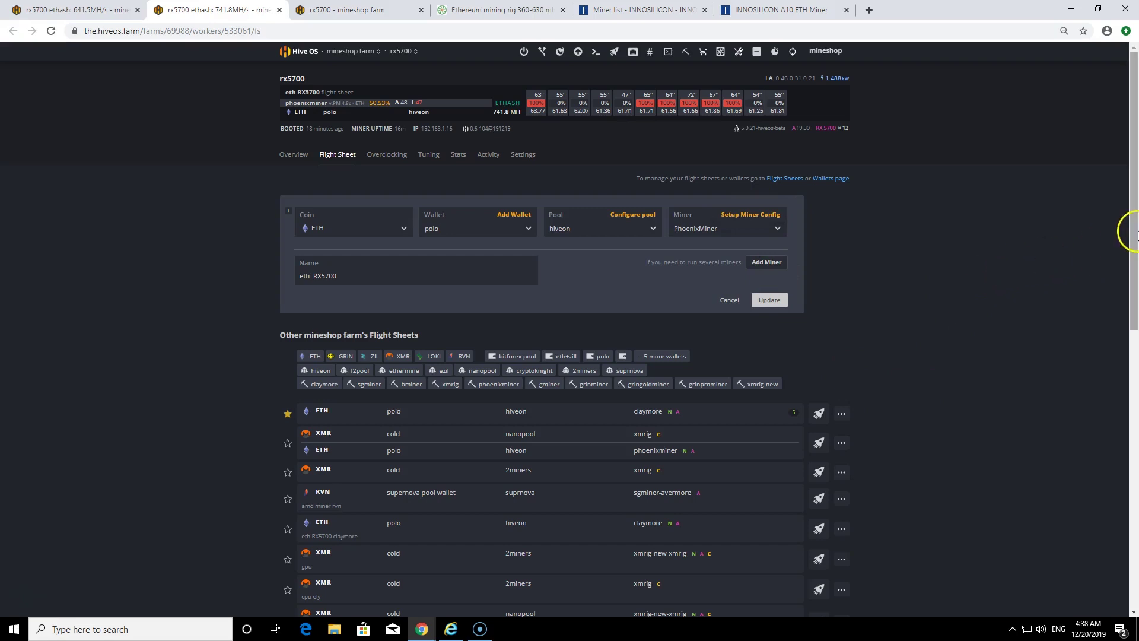
{"action": "left_click_drag", "start_coordinate": [1130, 229], "coordinate": [1108, 541]}
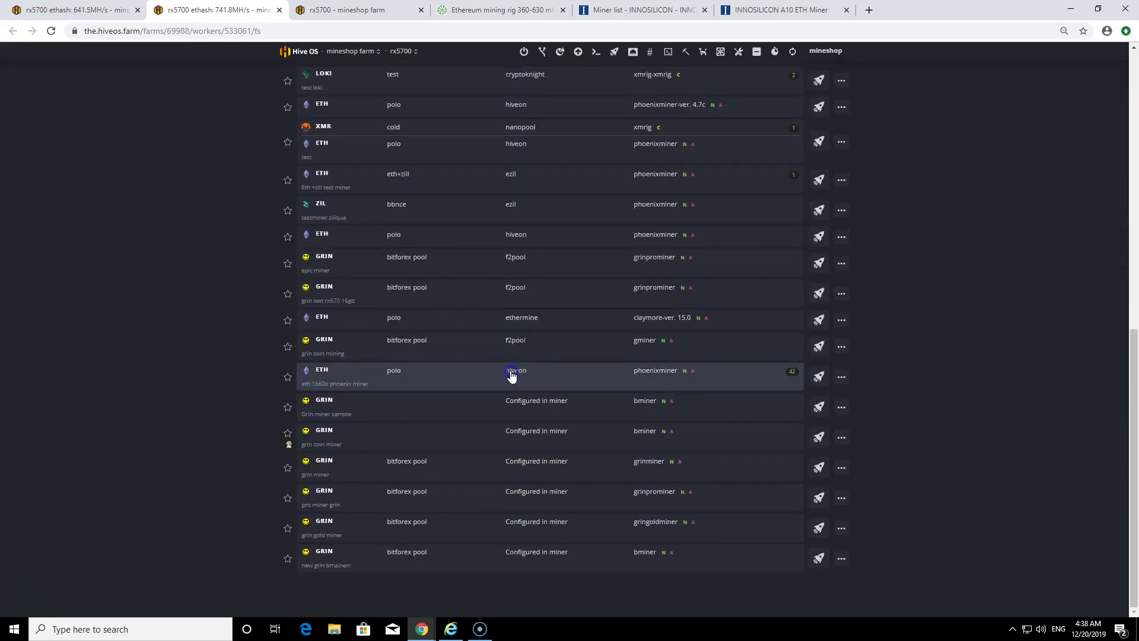
{"action": "left_click", "coordinate": [848, 380]}
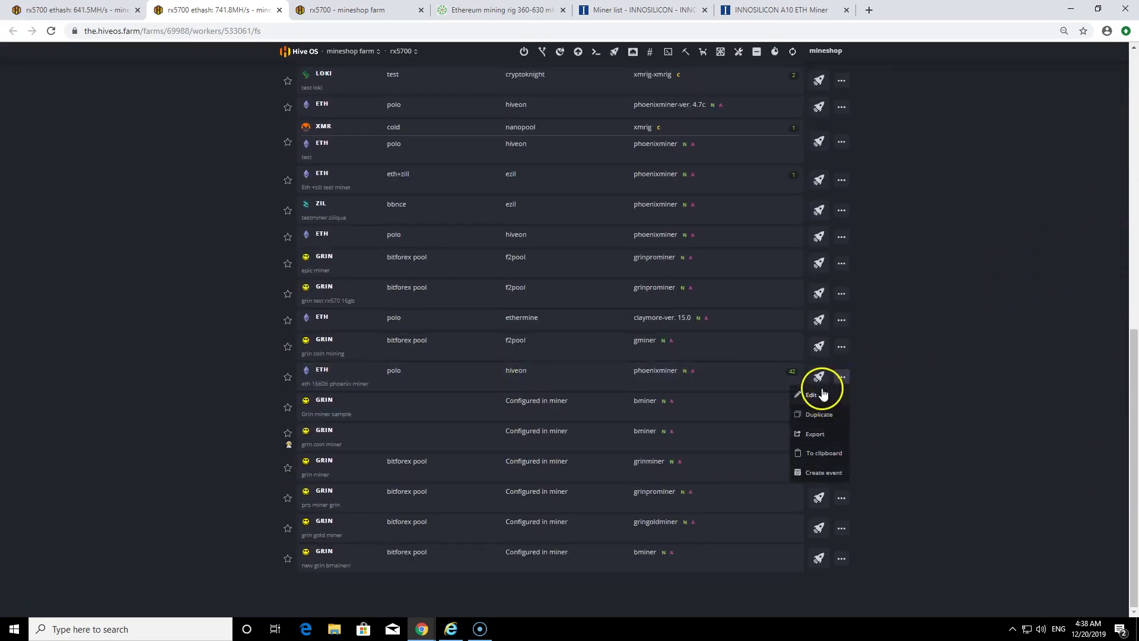
{"action": "left_click", "coordinate": [822, 393]}
{"action": "left_click", "coordinate": [746, 384]}
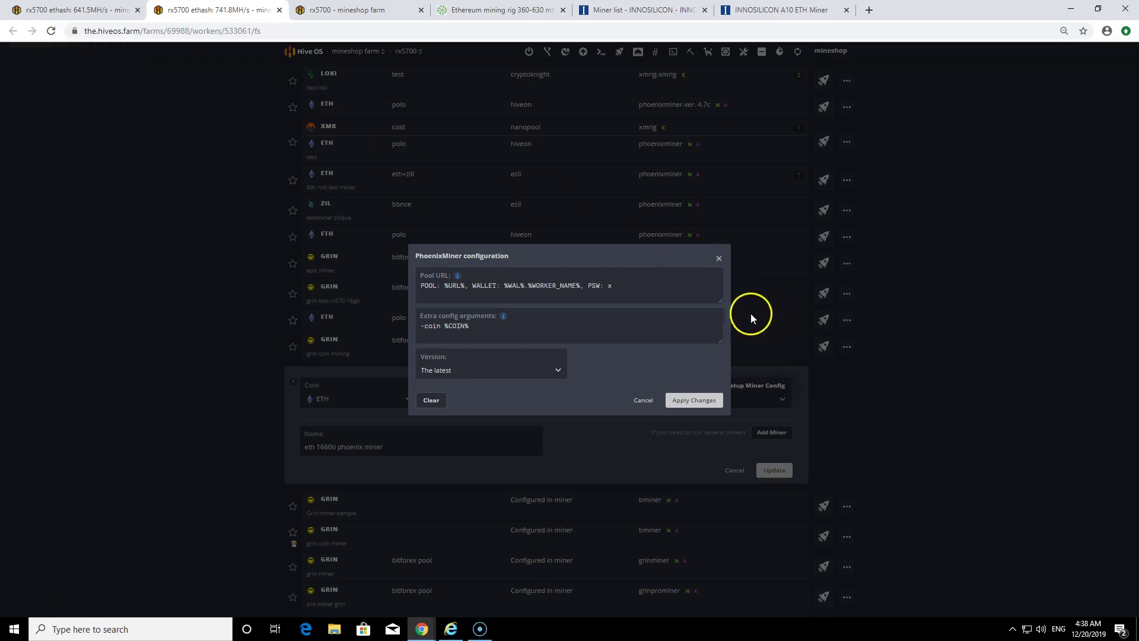
{"action": "left_click", "coordinate": [718, 262]}
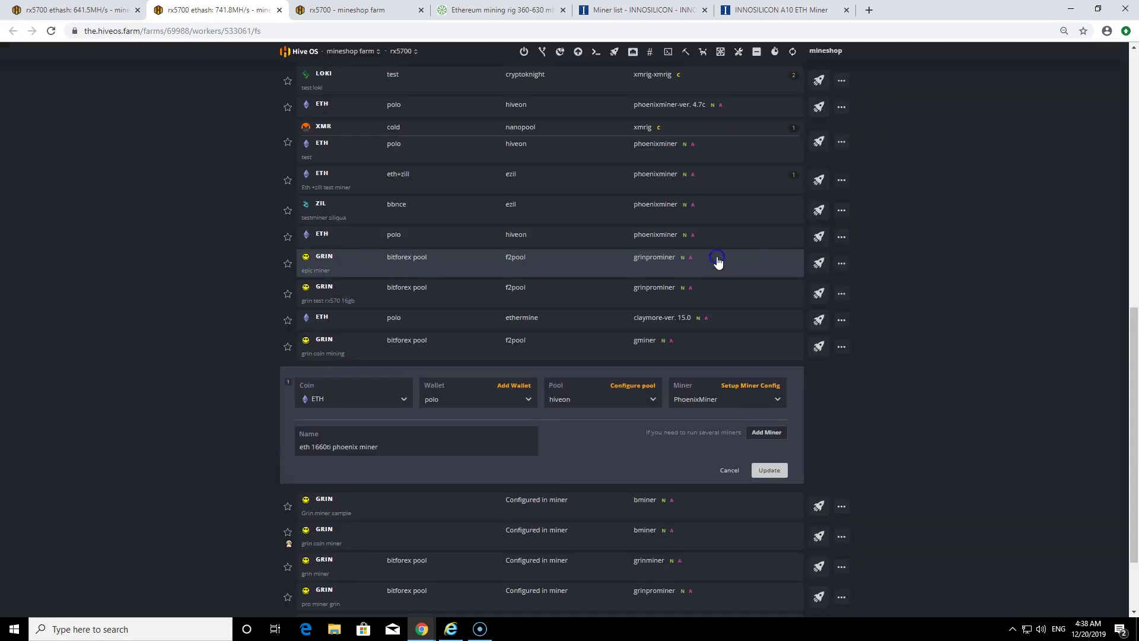
{"action": "left_click", "coordinate": [81, 9]}
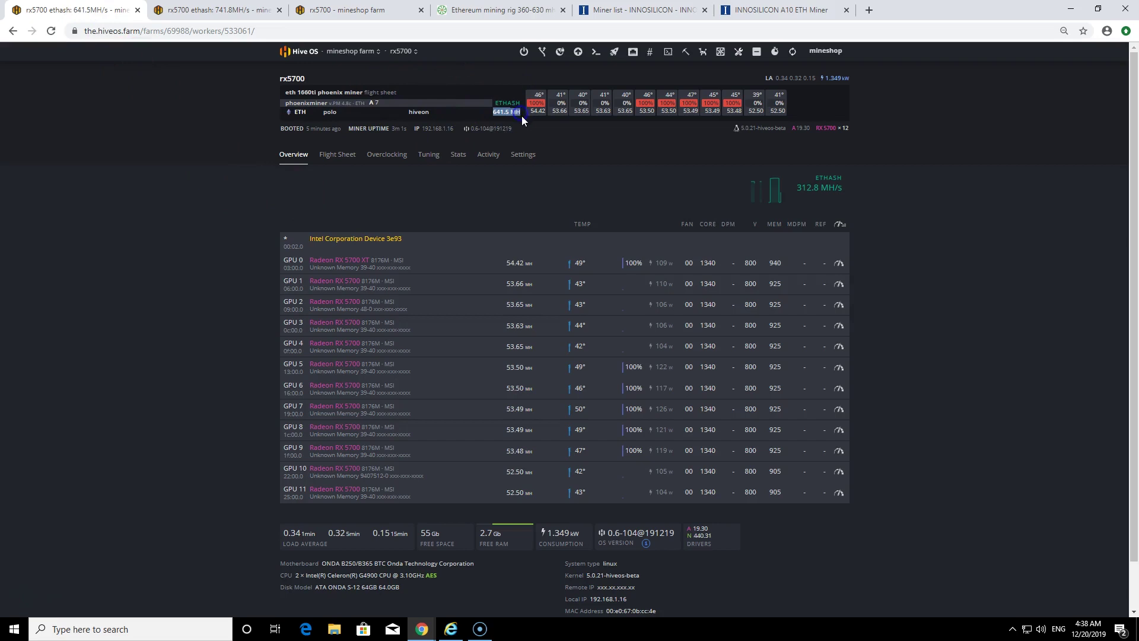
- Highlight accepted shares A 7, reload the overview, and highlight the updated A 11
{"action": "left_click_drag", "start_coordinate": [397, 109], "coordinate": [369, 104]}
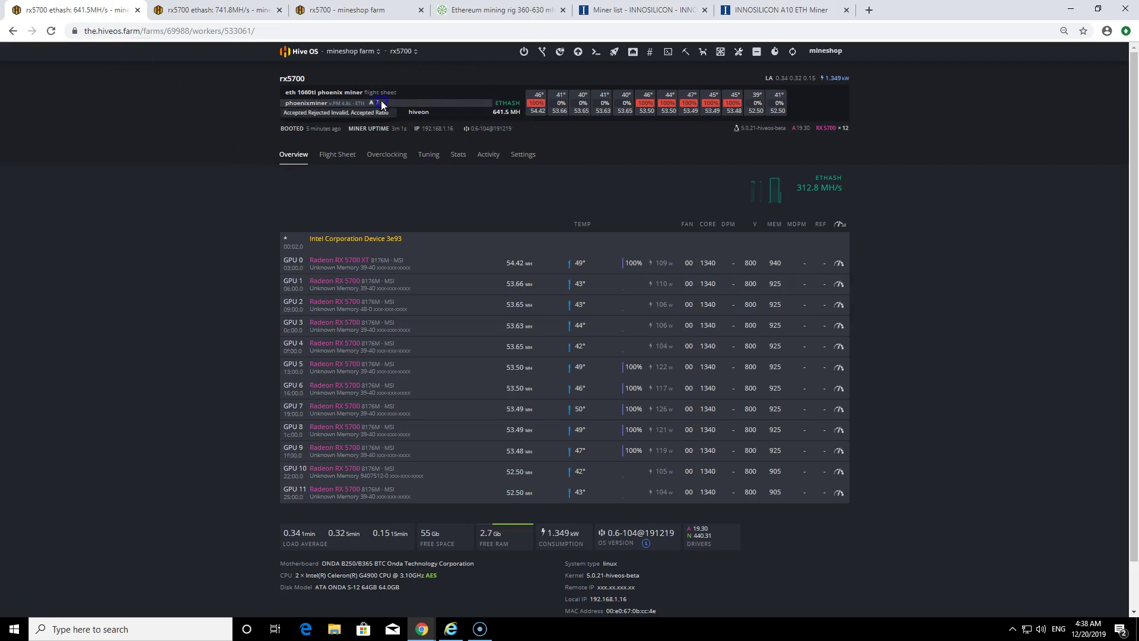
{"action": "left_click", "coordinate": [51, 31]}
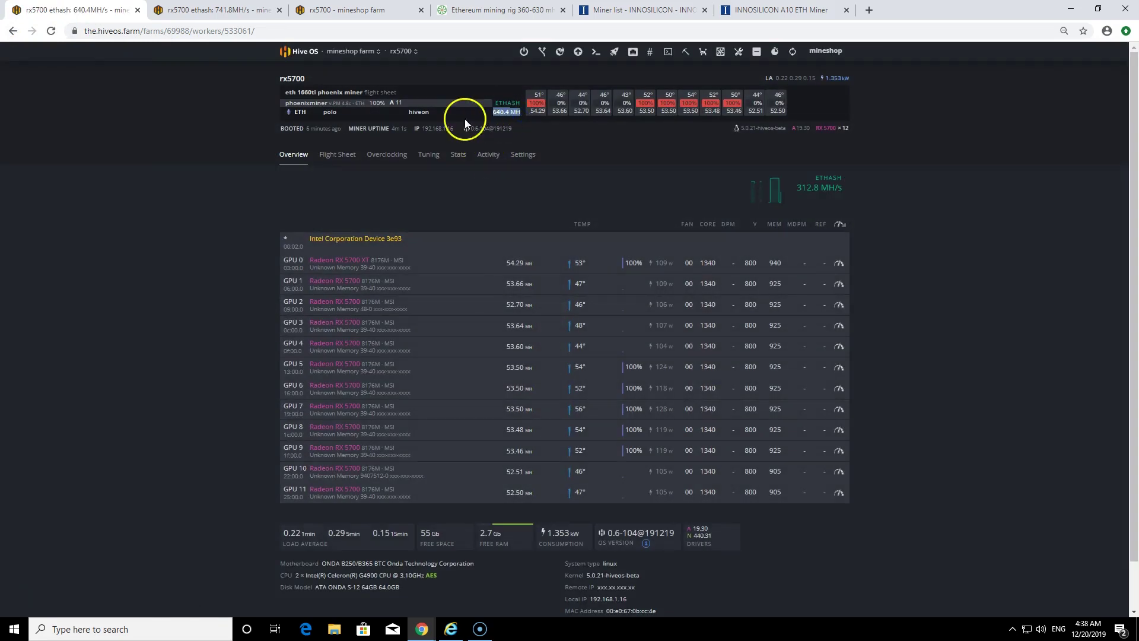
{"action": "left_click_drag", "start_coordinate": [403, 102], "coordinate": [390, 104]}
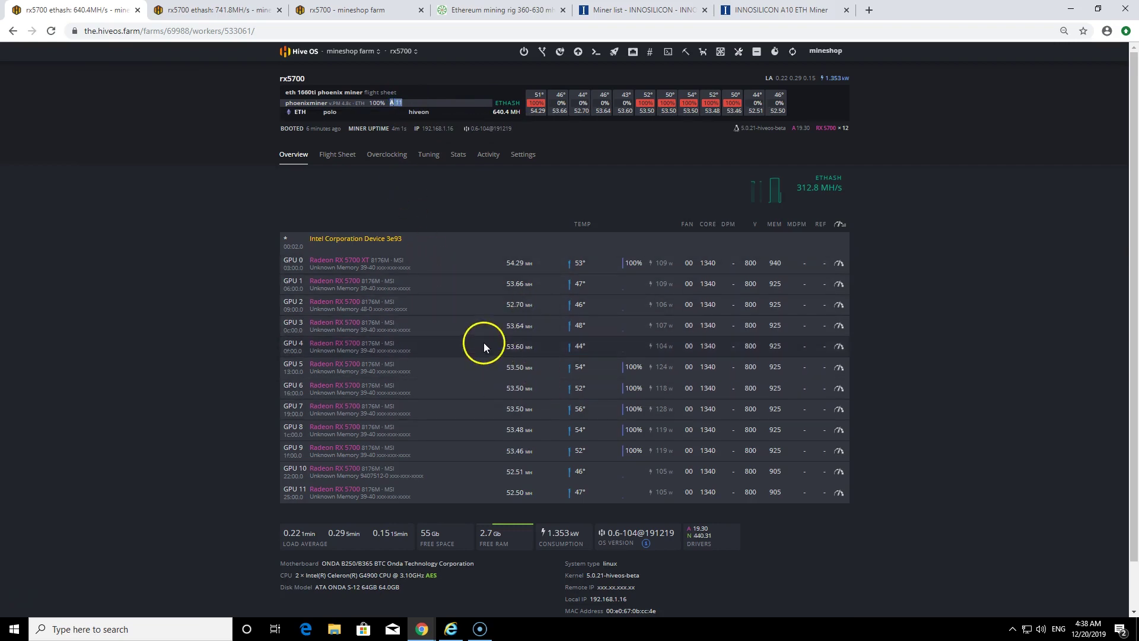
- Highlight GPU 0 and GPU 1 hashrates (54.29, 53.66), then the 640.4 MH total
{"action": "left_click_drag", "start_coordinate": [499, 262], "coordinate": [527, 263]}
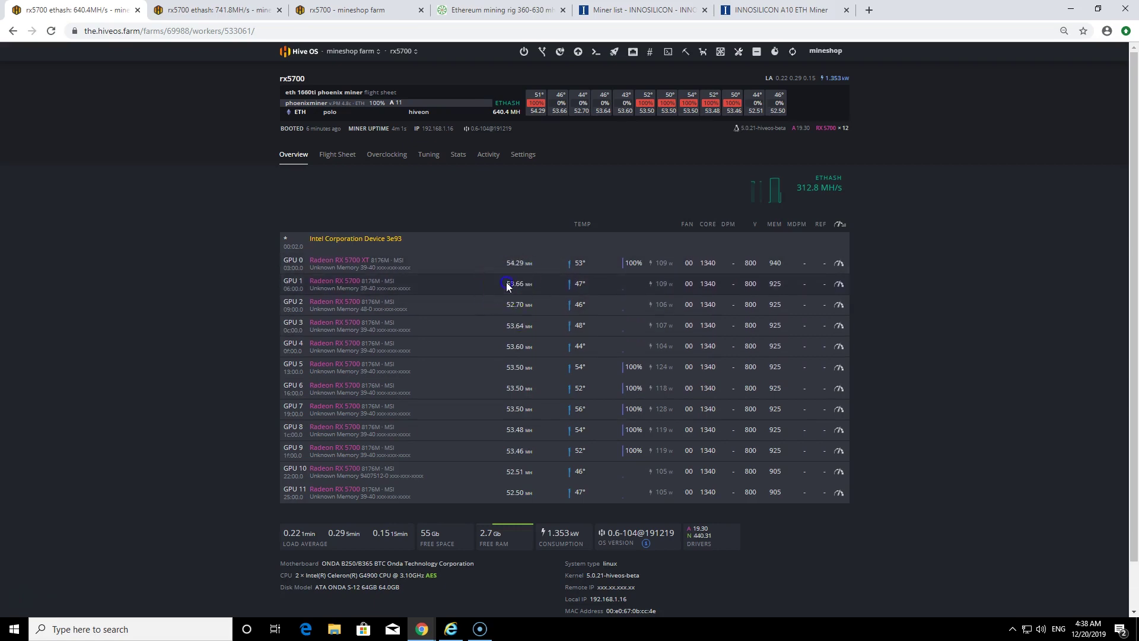
{"action": "left_click_drag", "start_coordinate": [506, 283], "coordinate": [525, 283]}
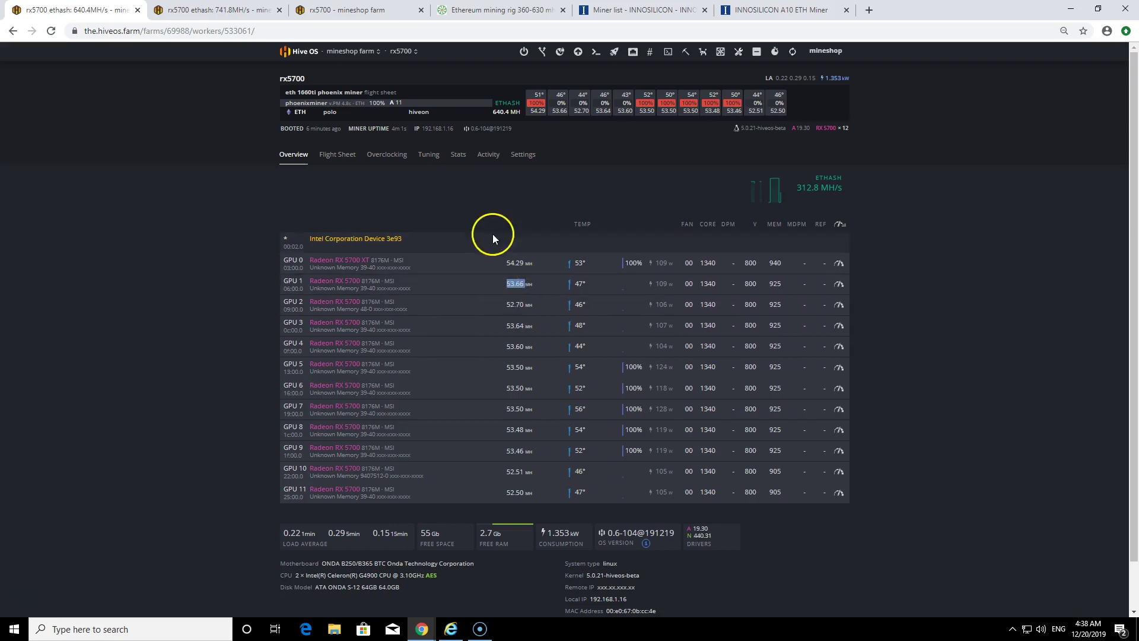
{"action": "left_click", "coordinate": [469, 205]}
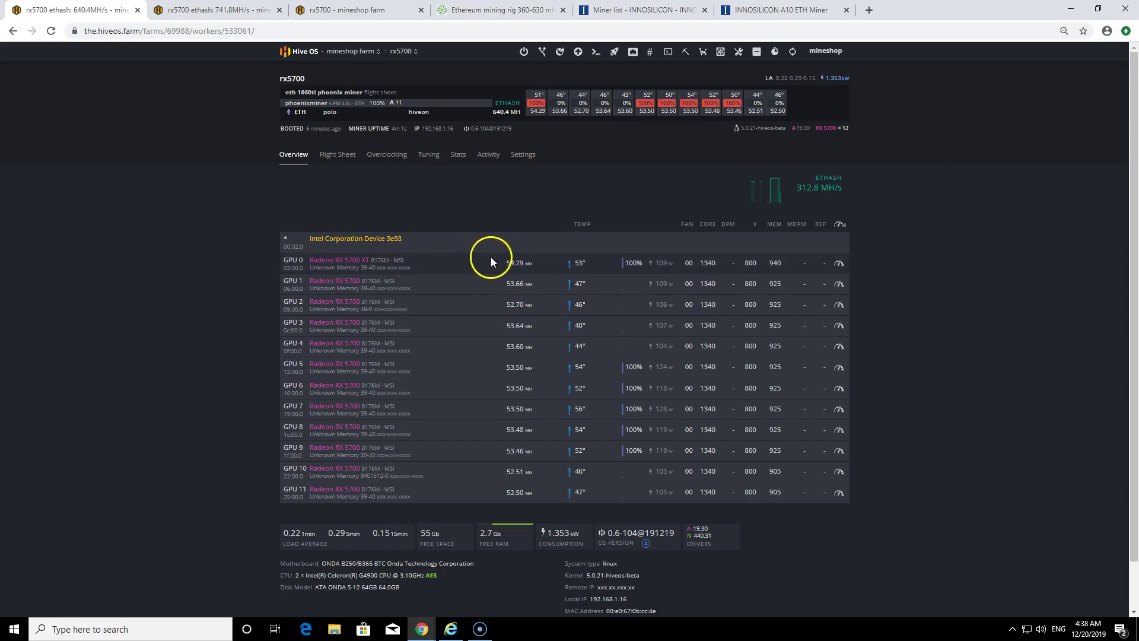
{"action": "left_click", "coordinate": [505, 284]}
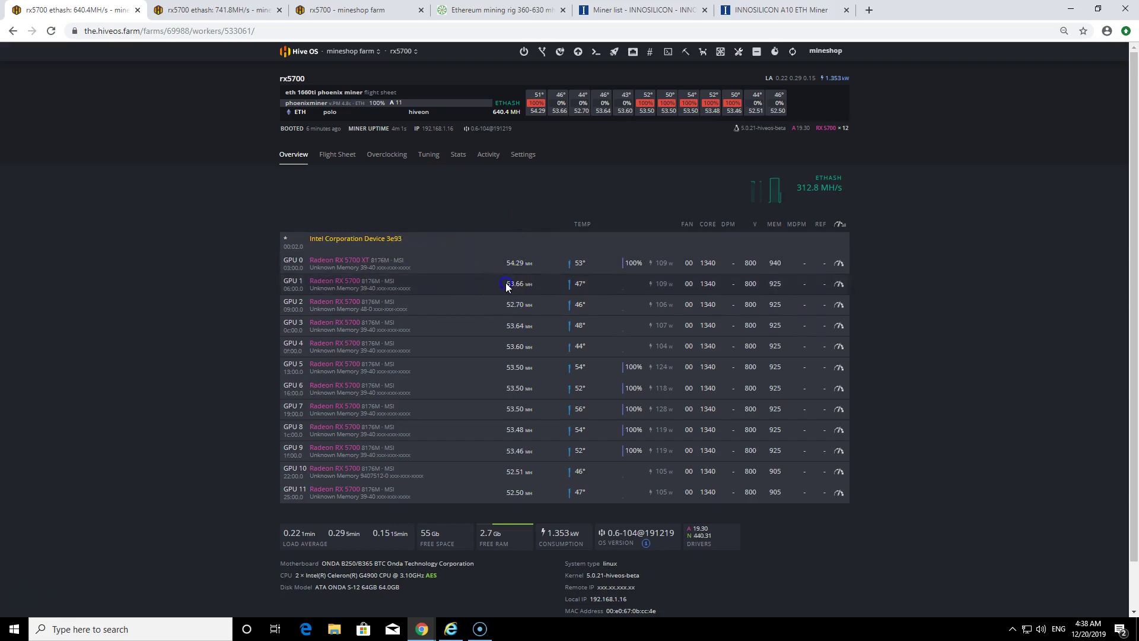
{"action": "double_click", "coordinate": [507, 284]}
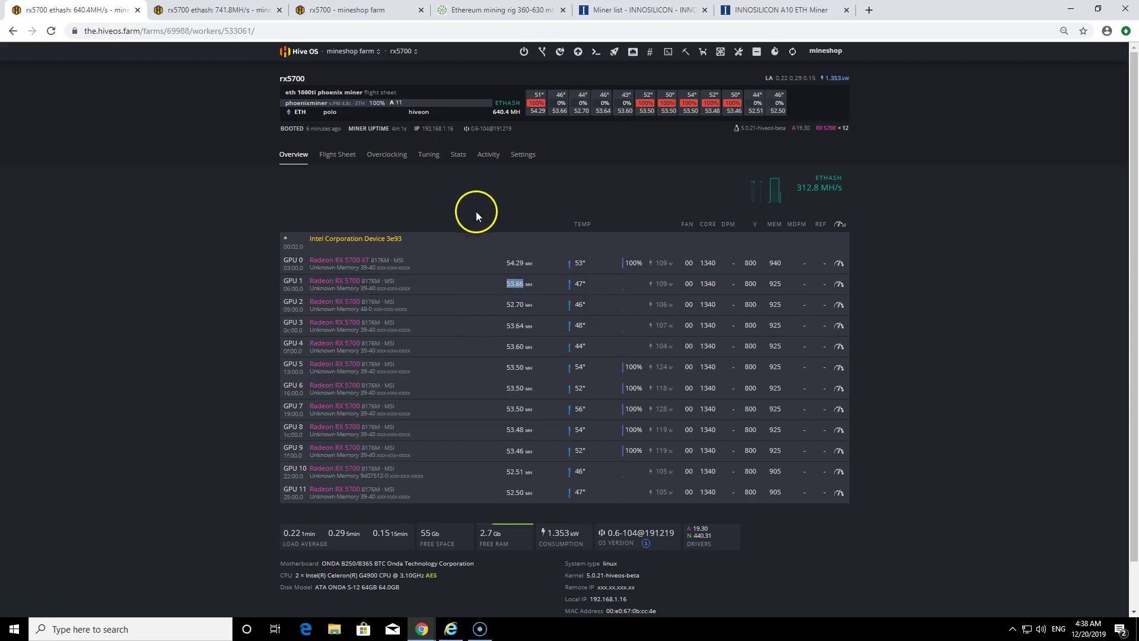
{"action": "left_click", "coordinate": [514, 284]}
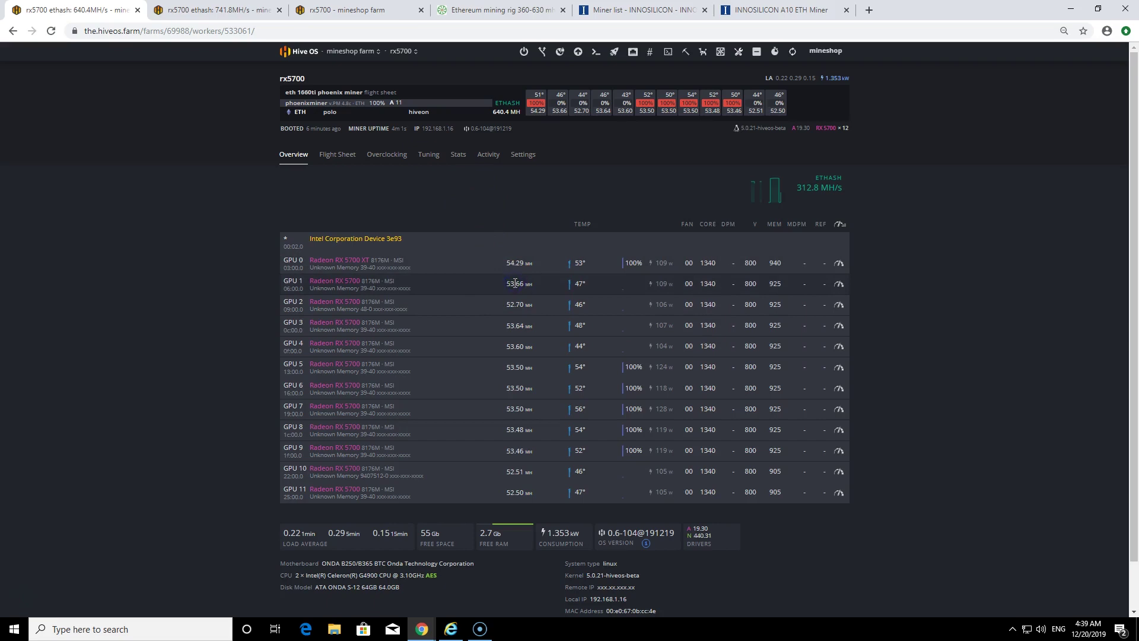
{"action": "double_click", "coordinate": [515, 283]}
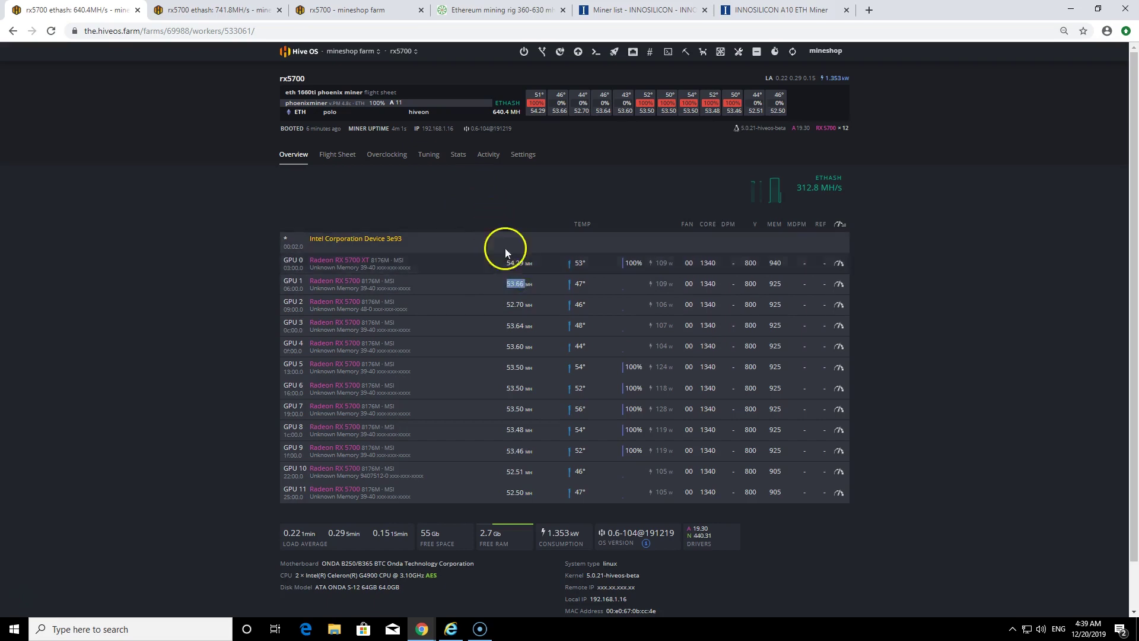
{"action": "double_click", "coordinate": [514, 262]}
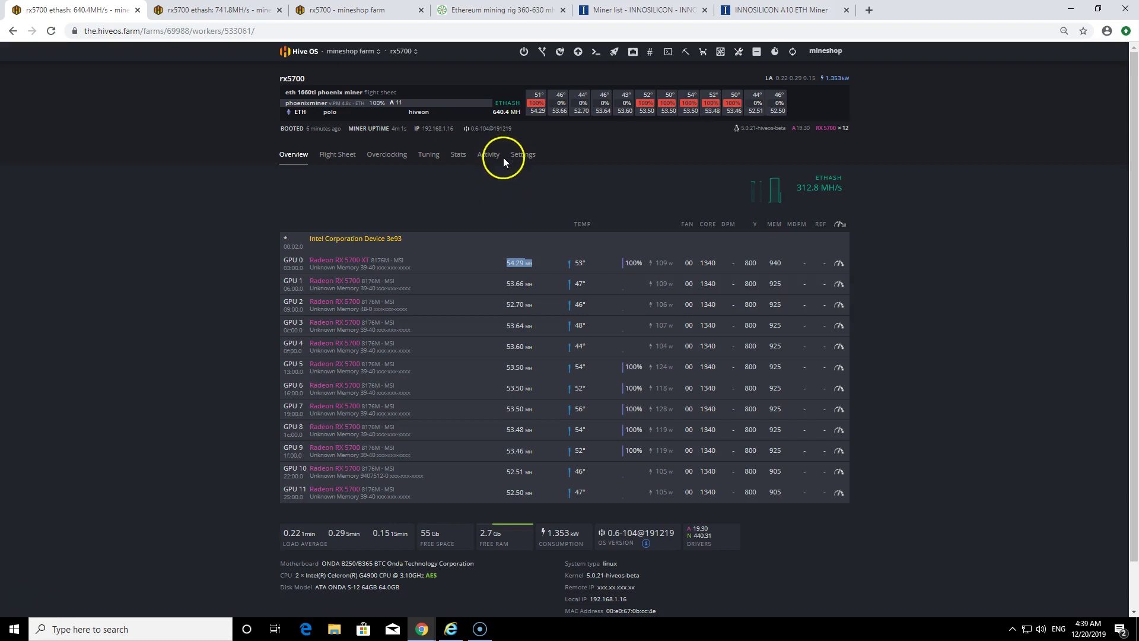
{"action": "left_click_drag", "start_coordinate": [487, 112], "coordinate": [520, 113]}
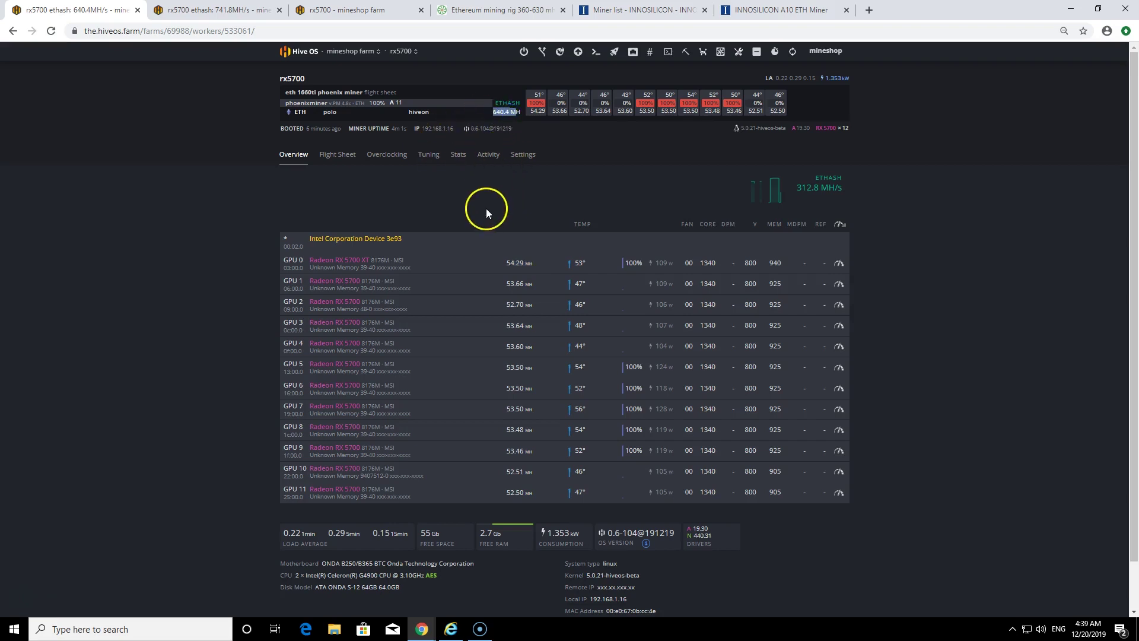
- Bring up the INNOSILICON A10 ETH Miner page and highlight its product title
{"action": "left_click", "coordinate": [752, 10]}
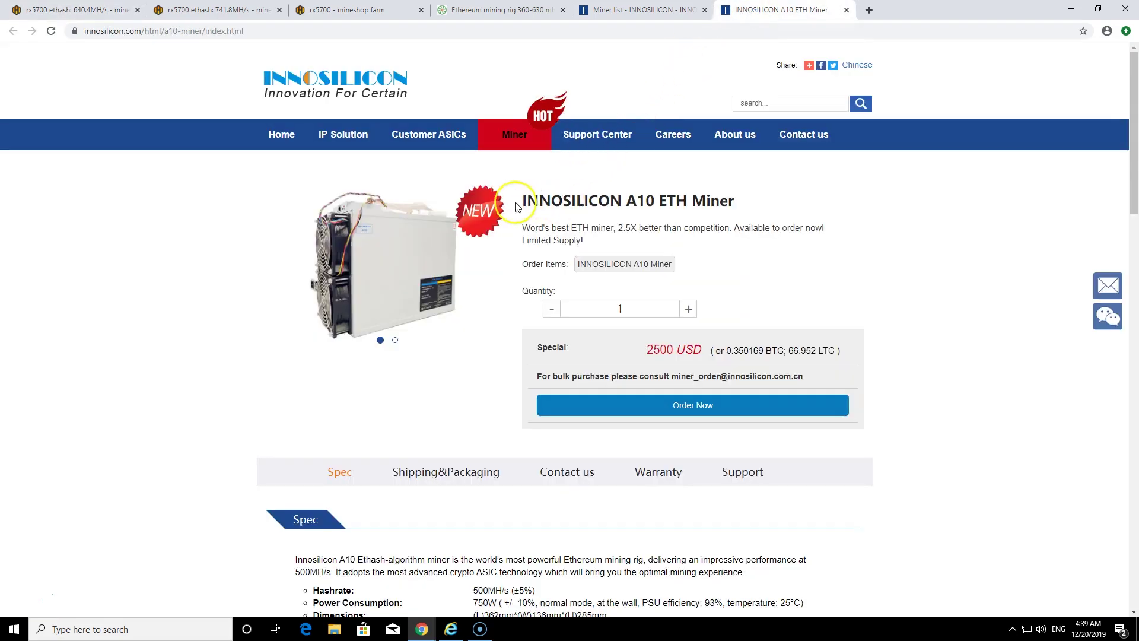
{"action": "left_click_drag", "start_coordinate": [775, 208], "coordinate": [521, 203]}
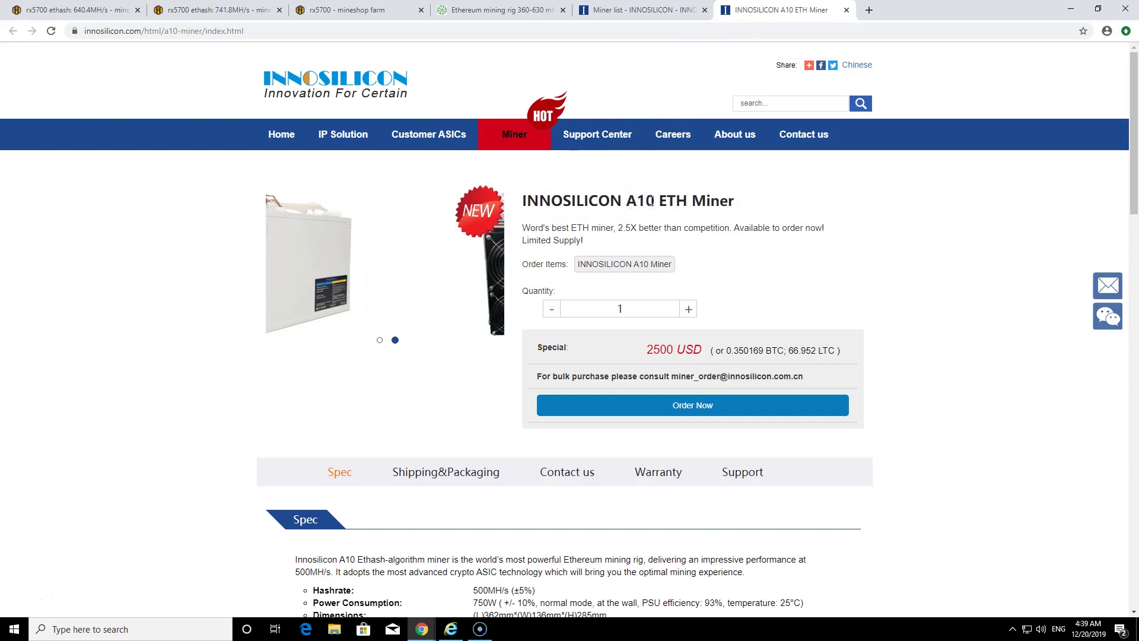
{"action": "left_click_drag", "start_coordinate": [632, 203], "coordinate": [503, 207]}
{"action": "left_click", "coordinate": [732, 200]}
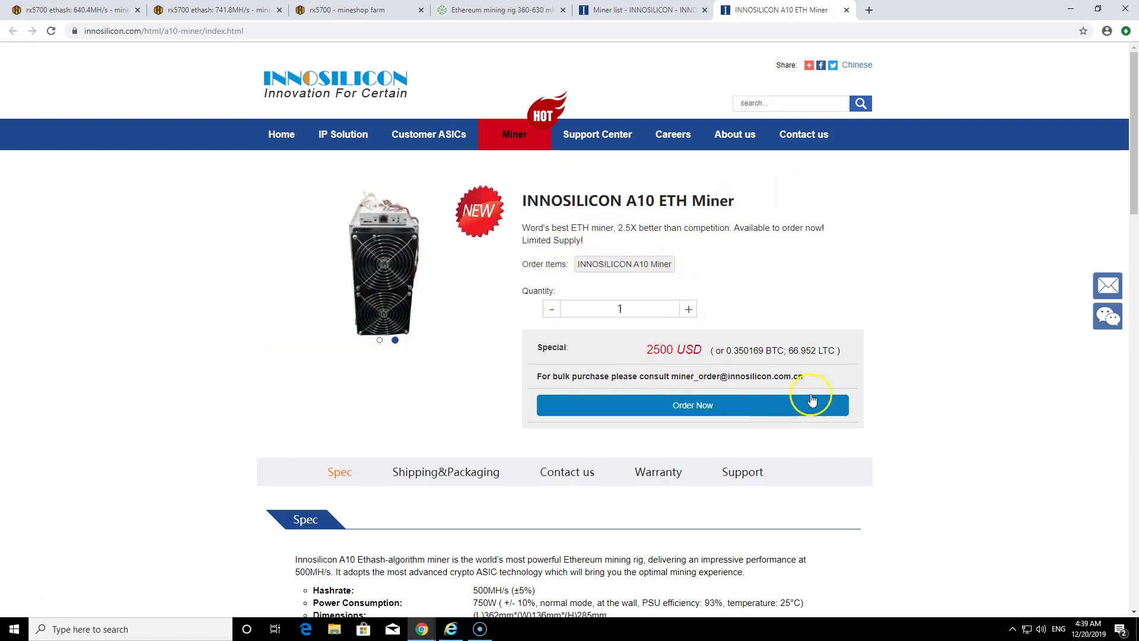
{"action": "left_click_drag", "start_coordinate": [1135, 185], "coordinate": [1135, 212]}
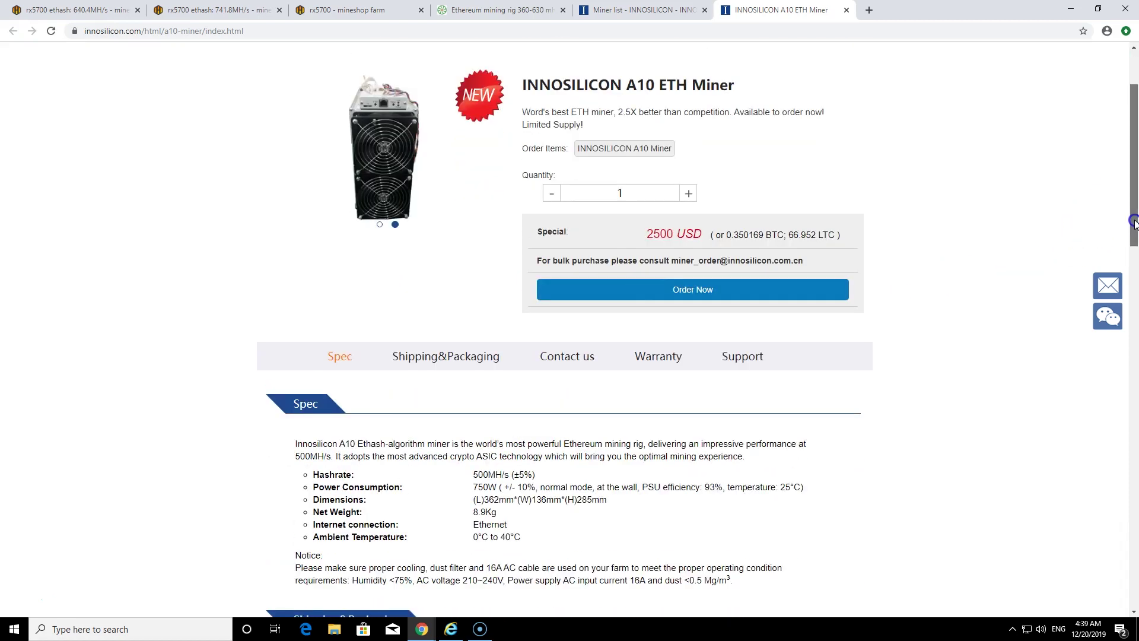
{"action": "left_click_drag", "start_coordinate": [646, 249], "coordinate": [742, 253]}
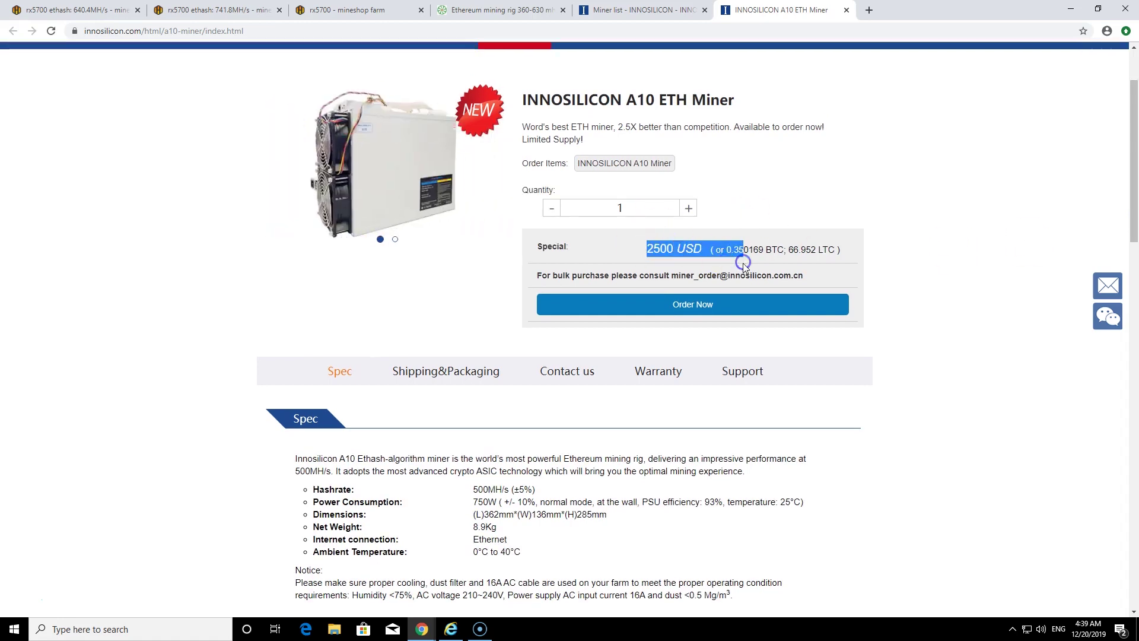
{"action": "scroll", "coordinate": [1137, 207], "scroll_direction": "up", "scroll_amount": 2}
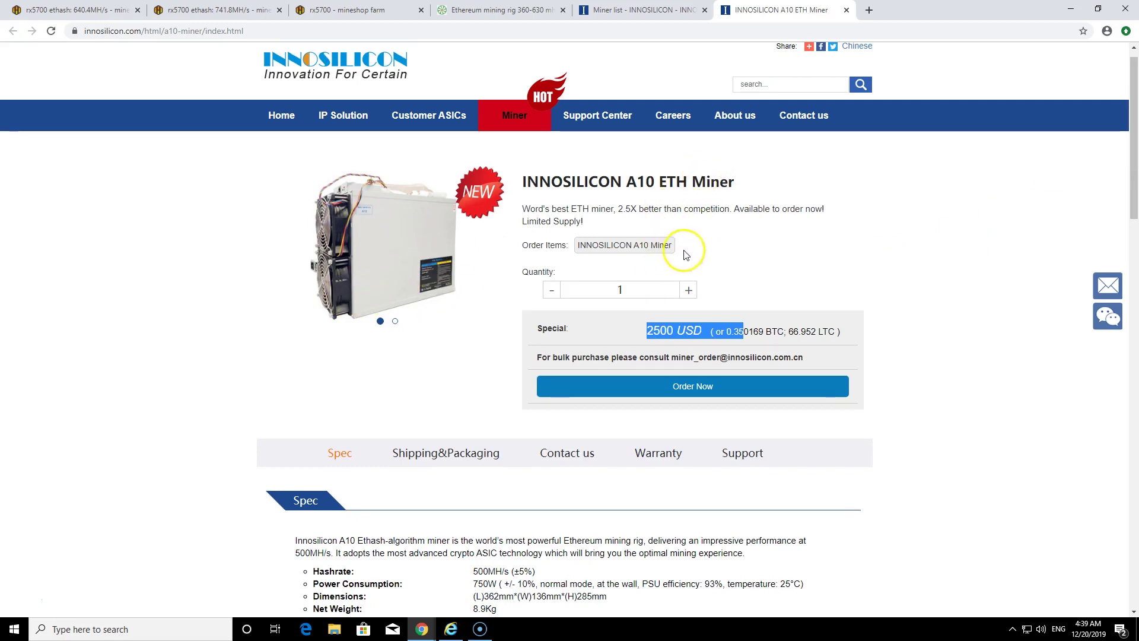
- Highlight the A10's 2500 USD price figure
{"action": "left_click", "coordinate": [637, 330]}
{"action": "left_click_drag", "start_coordinate": [637, 330], "coordinate": [672, 331]}
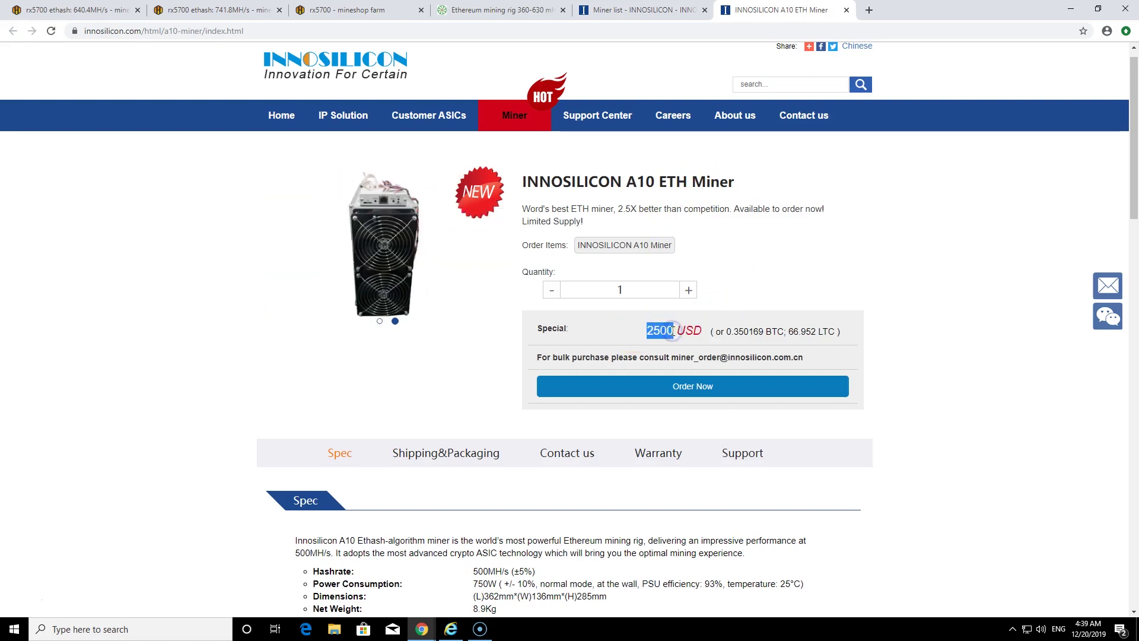
{"action": "left_click", "coordinate": [644, 333]}
{"action": "double_click", "coordinate": [644, 333]}
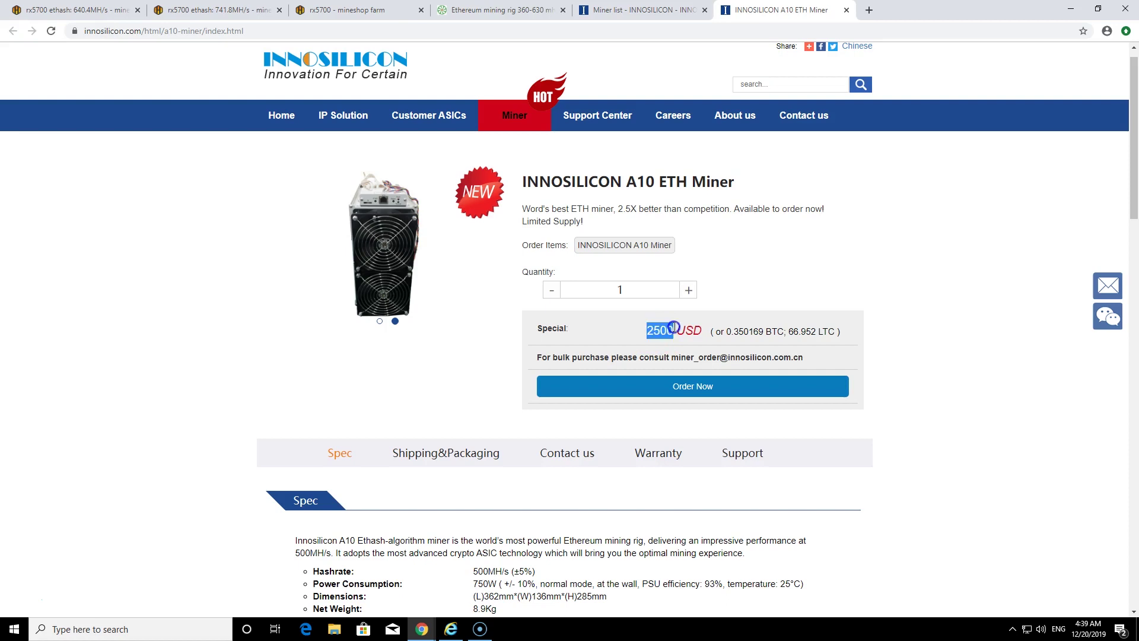
{"action": "left_click", "coordinate": [667, 331]}
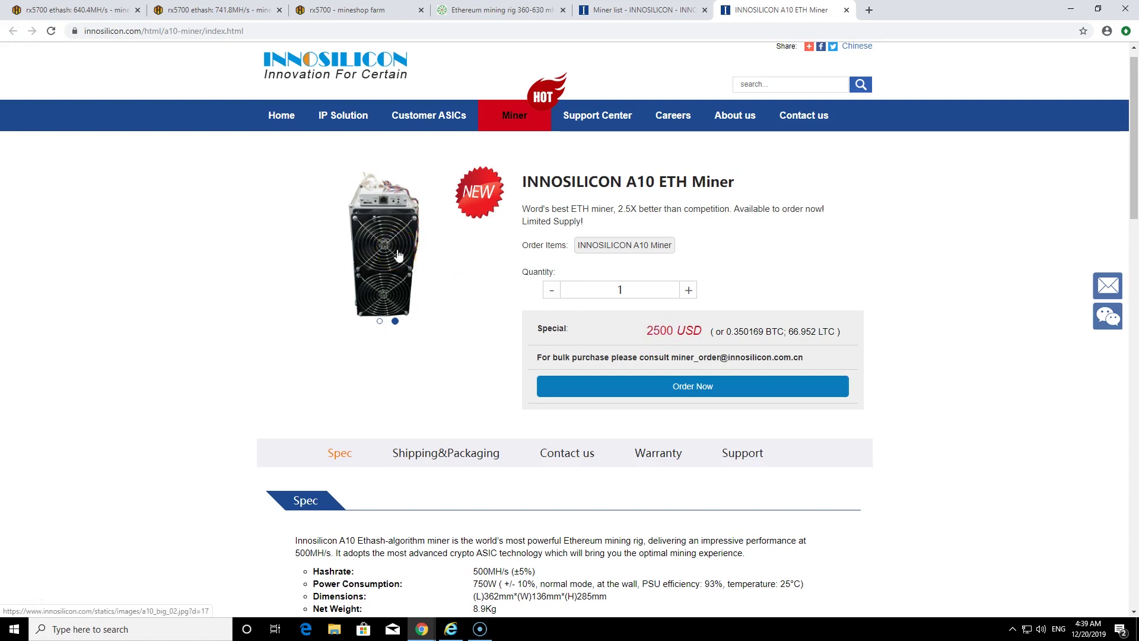
{"action": "left_click_drag", "start_coordinate": [1134, 151], "coordinate": [1125, 224]}
- Review the A10 specs (500 MH/s, 750 W), then go back to the Hive OS rx5700 page
{"action": "left_click", "coordinate": [1136, 173]}
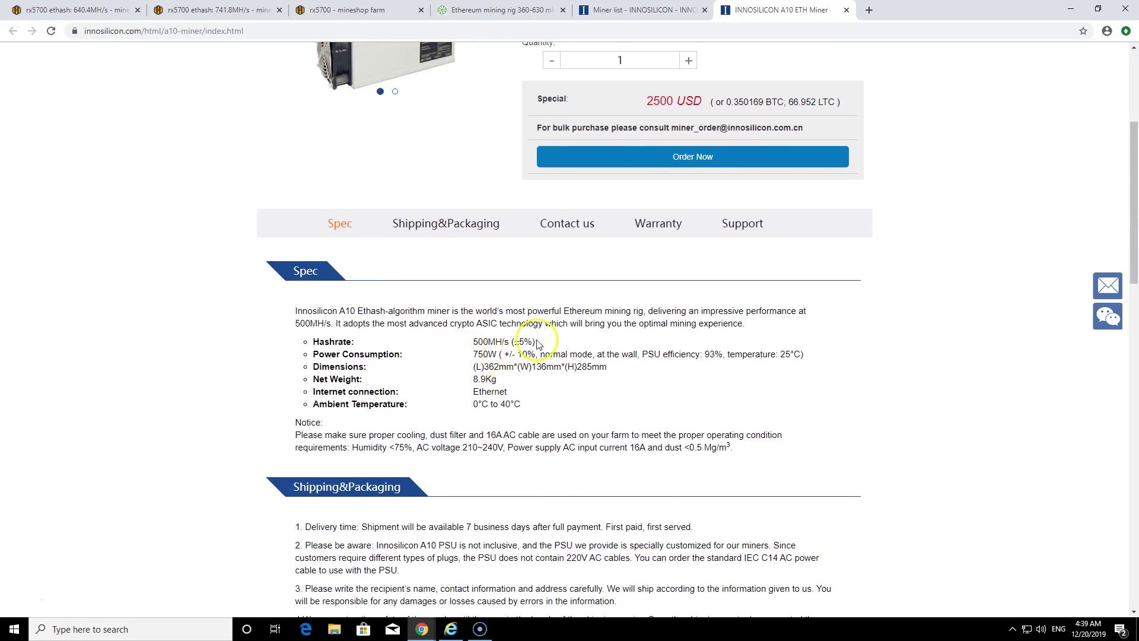
{"action": "left_click", "coordinate": [1137, 242]}
{"action": "left_click_drag", "start_coordinate": [1136, 242], "coordinate": [1134, 174]}
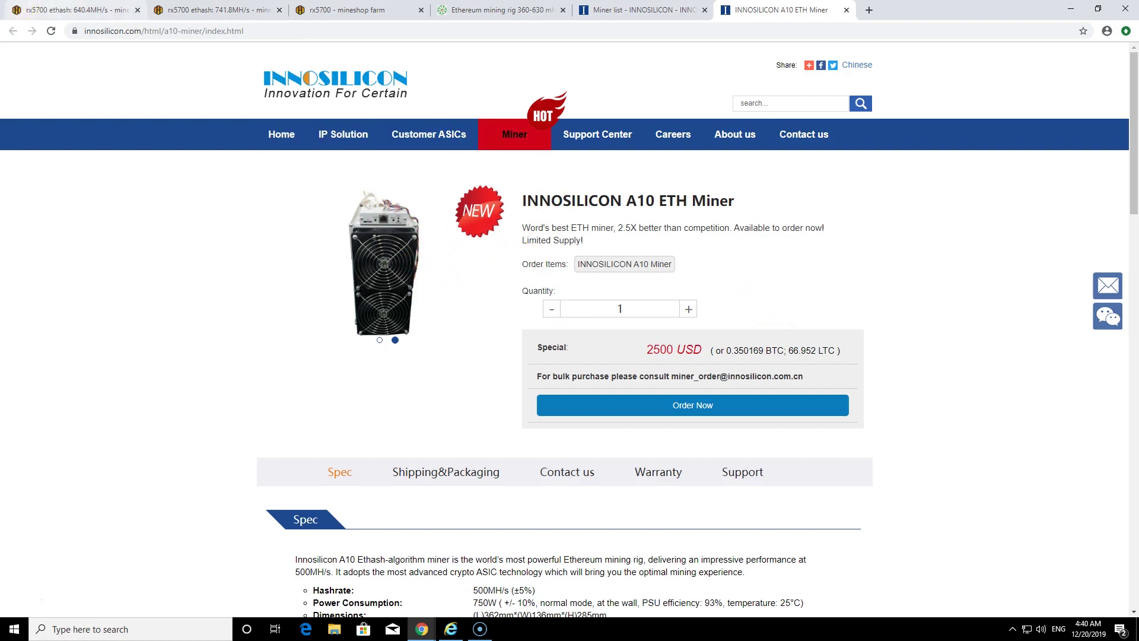
{"action": "left_click", "coordinate": [68, 14]}
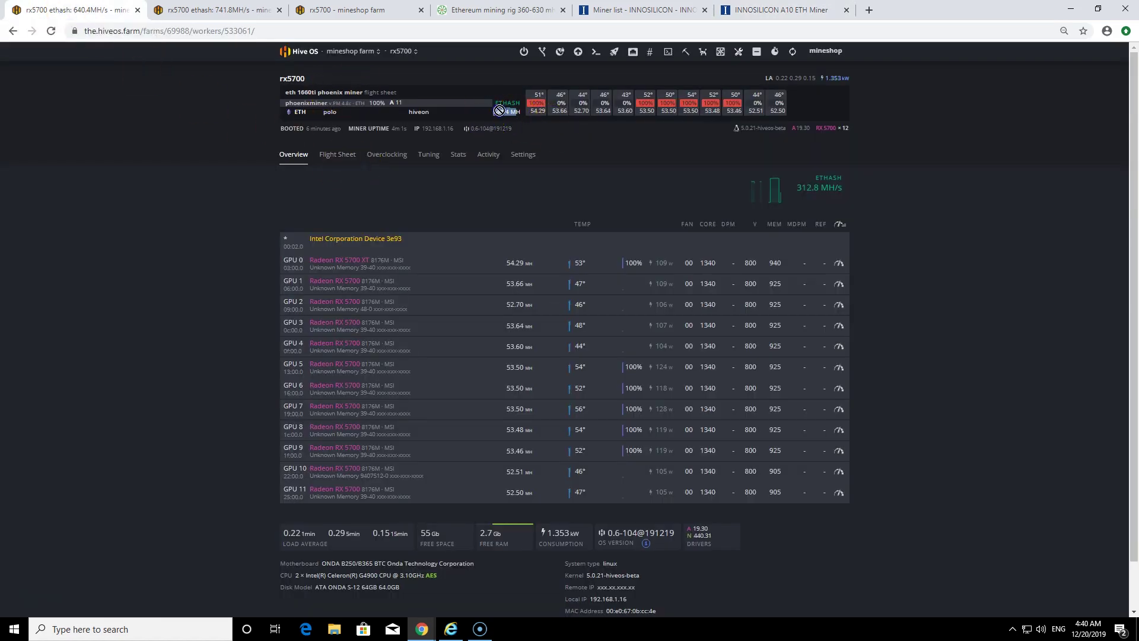
{"action": "left_click_drag", "start_coordinate": [499, 111], "coordinate": [513, 125]}
{"action": "left_click", "coordinate": [506, 113]}
{"action": "left_click_drag", "start_coordinate": [507, 113], "coordinate": [504, 108]}
{"action": "double_click", "coordinate": [509, 112]}
{"action": "left_click_drag", "start_coordinate": [273, 74], "coordinate": [307, 82]}
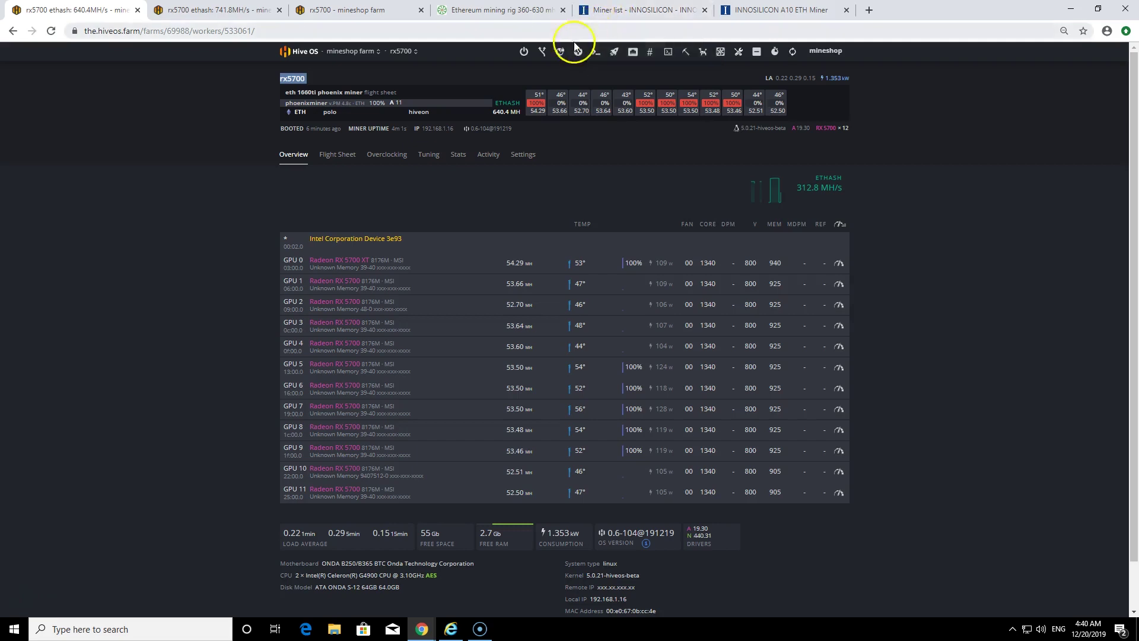
- Calculate the rig's Mineshop.eu profit, highlight $170.29 monthly, and go back to the Hive OS worker page
{"action": "left_click", "coordinate": [516, 11]}
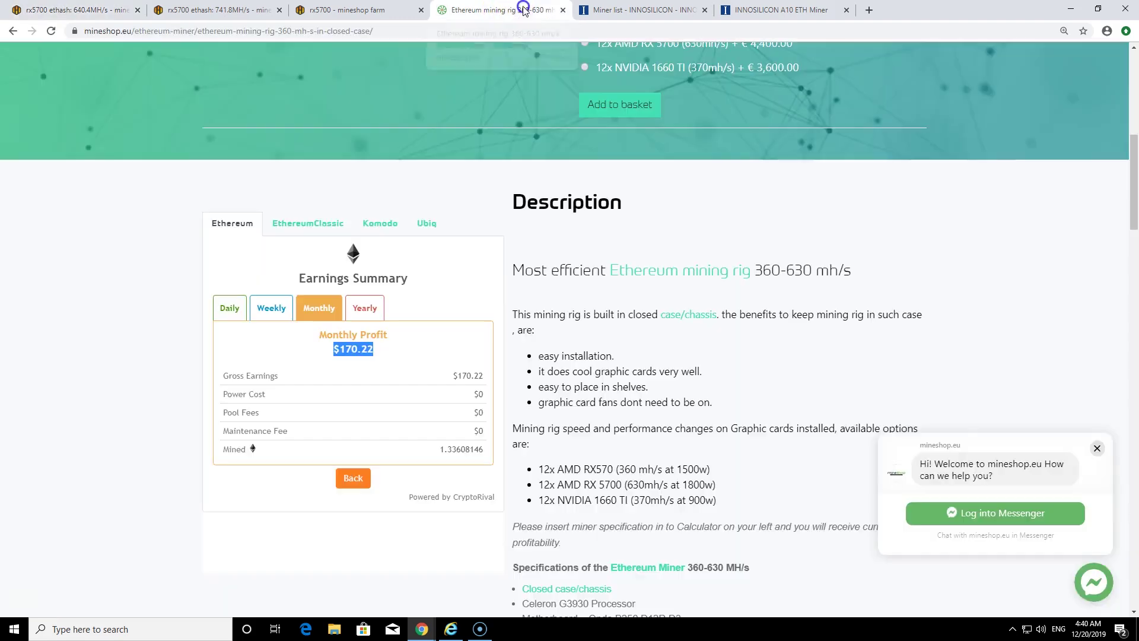
{"action": "left_click", "coordinate": [356, 477]}
{"action": "double_click", "coordinate": [254, 322]}
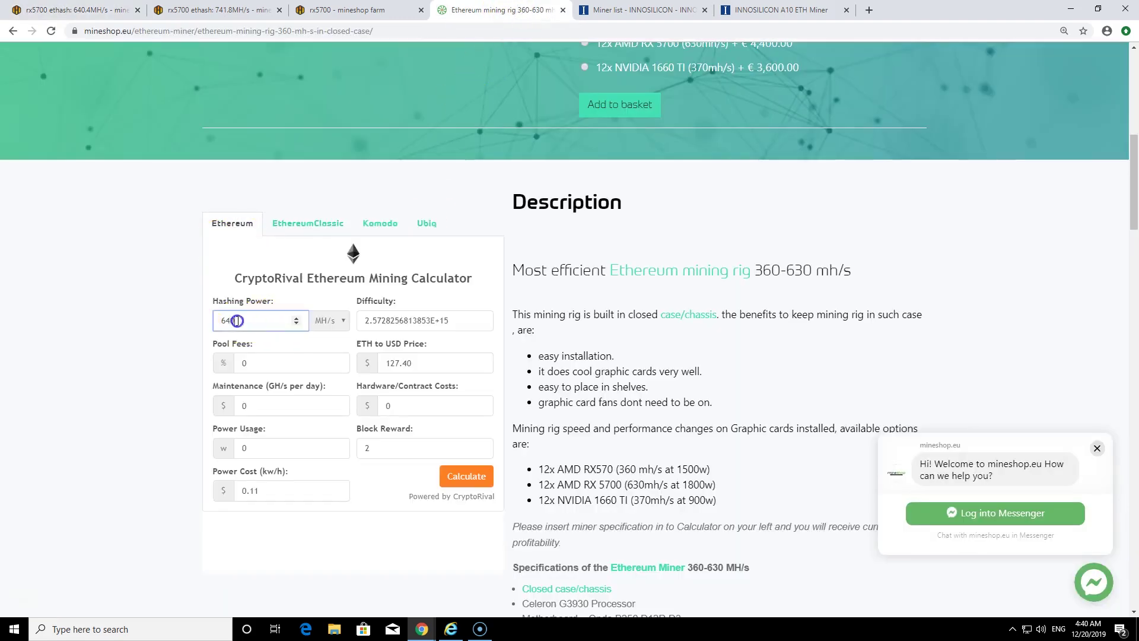
{"action": "left_click", "coordinate": [460, 476]}
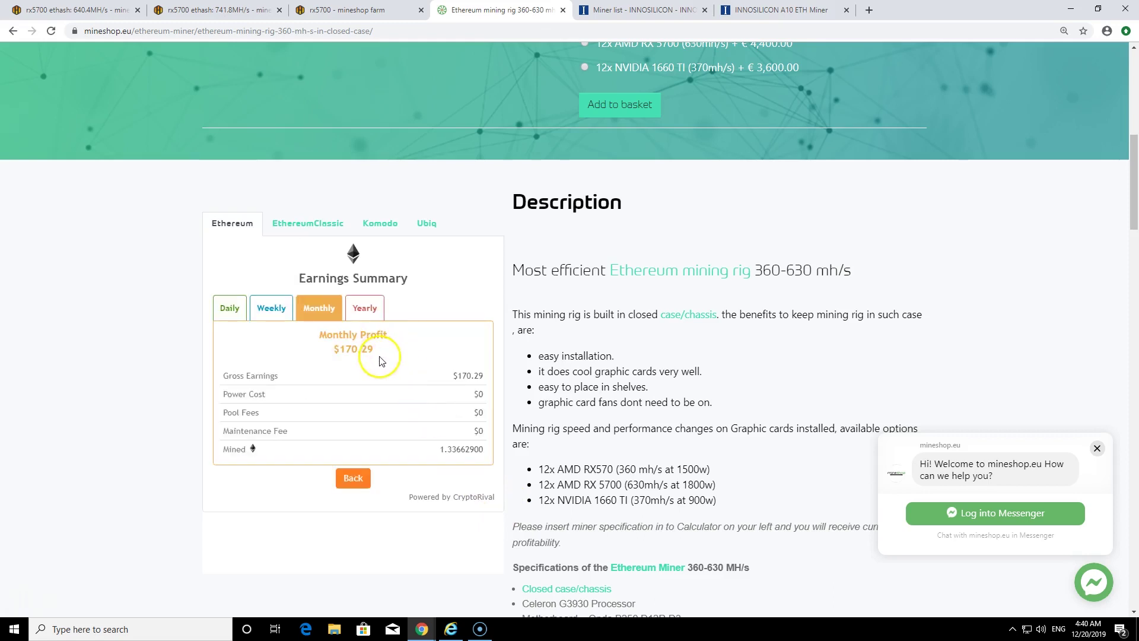
{"action": "left_click_drag", "start_coordinate": [379, 354], "coordinate": [302, 356]}
{"action": "left_click", "coordinate": [88, 13]}
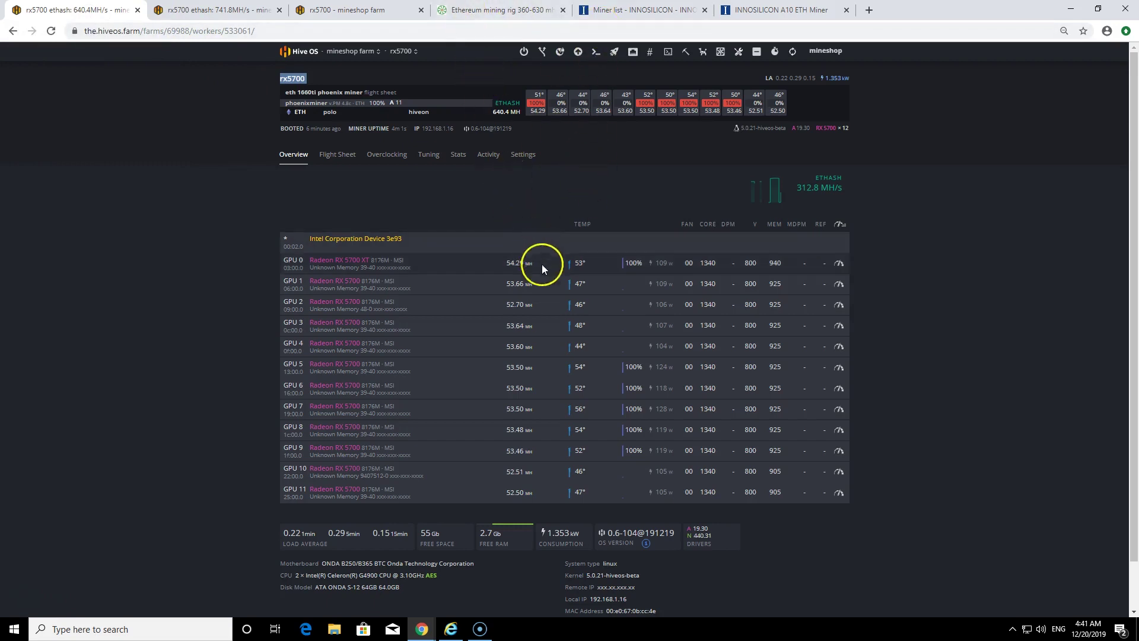
- Switch to the other rx5700 worker and open its Default Config overclock editor
{"action": "left_click", "coordinate": [353, 8]}
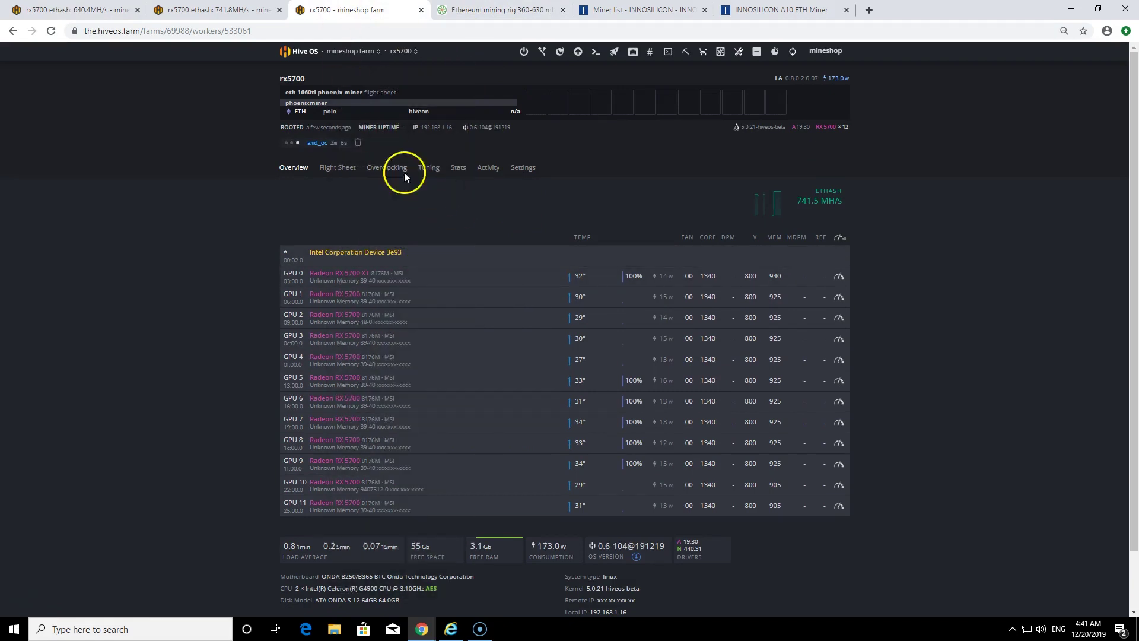
{"action": "left_click", "coordinate": [379, 170]}
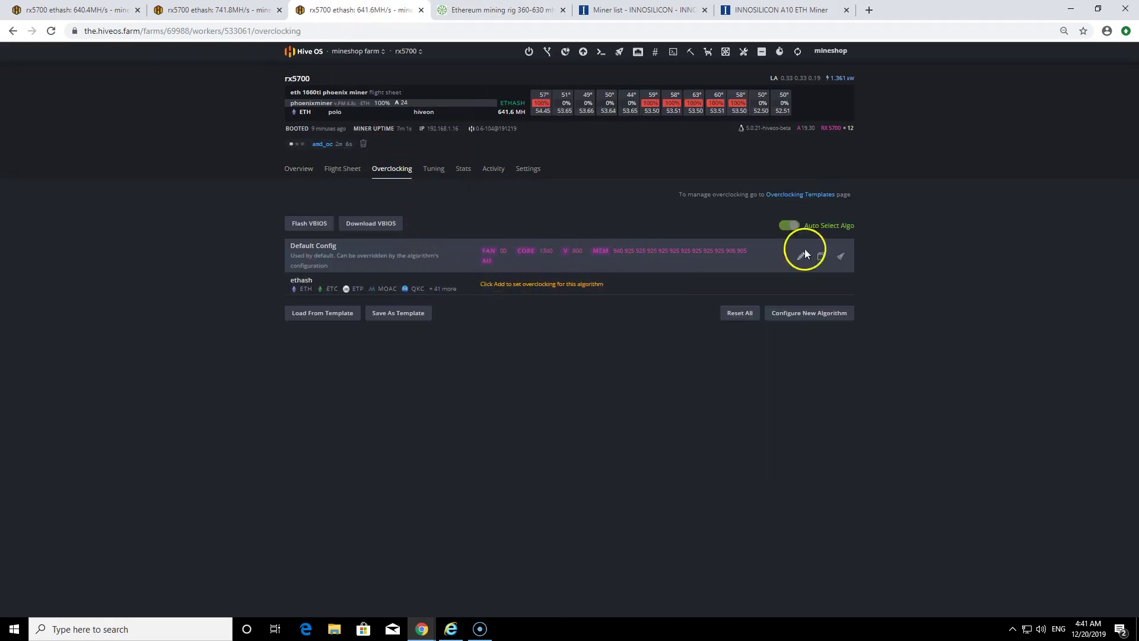
{"action": "left_click", "coordinate": [802, 255]}
{"action": "left_click", "coordinate": [437, 237]}
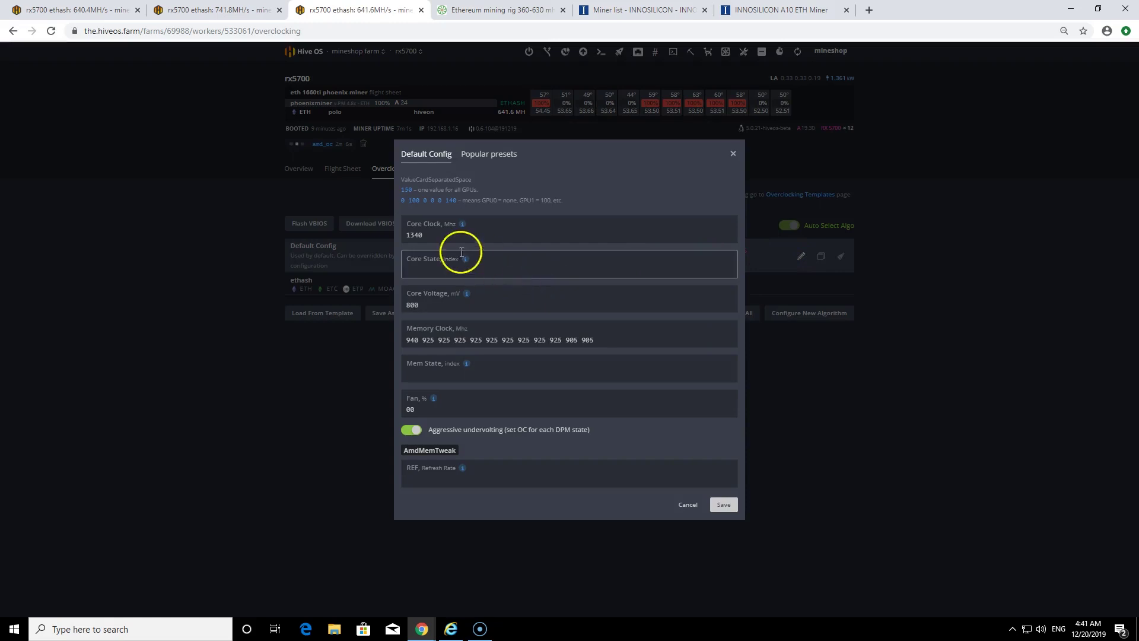
- Select core clock 1340, core voltage 800, and memory clocks 940, 925 and 905
{"action": "double_click", "coordinate": [437, 237]}
{"action": "left_click", "coordinate": [432, 306]}
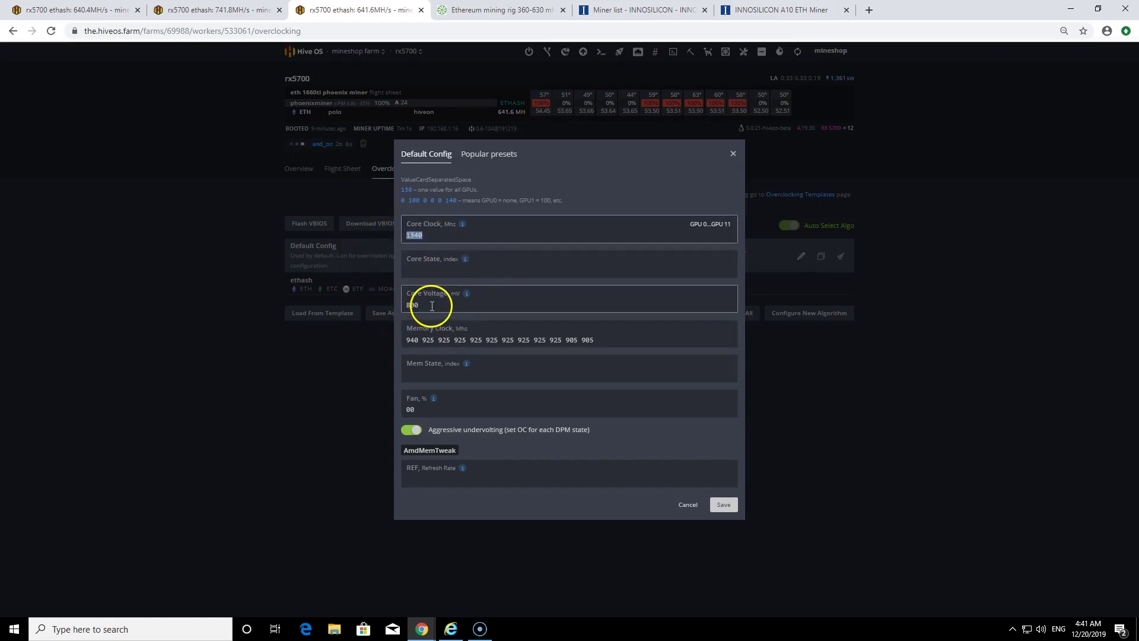
{"action": "double_click", "coordinate": [431, 306]}
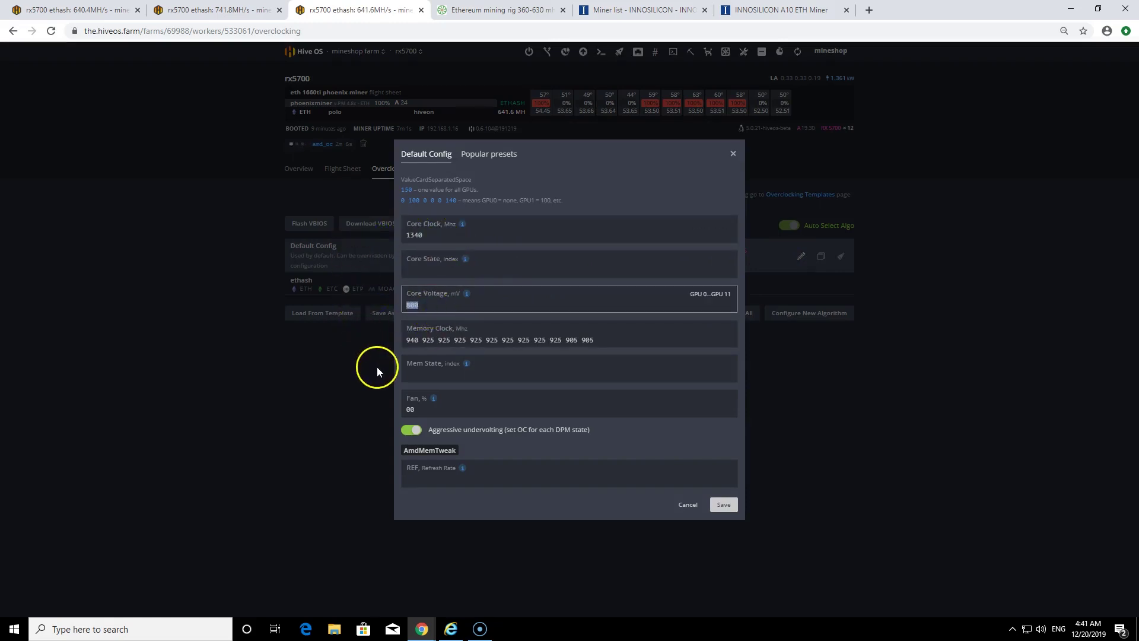
{"action": "left_click_drag", "start_coordinate": [409, 341], "coordinate": [612, 336]}
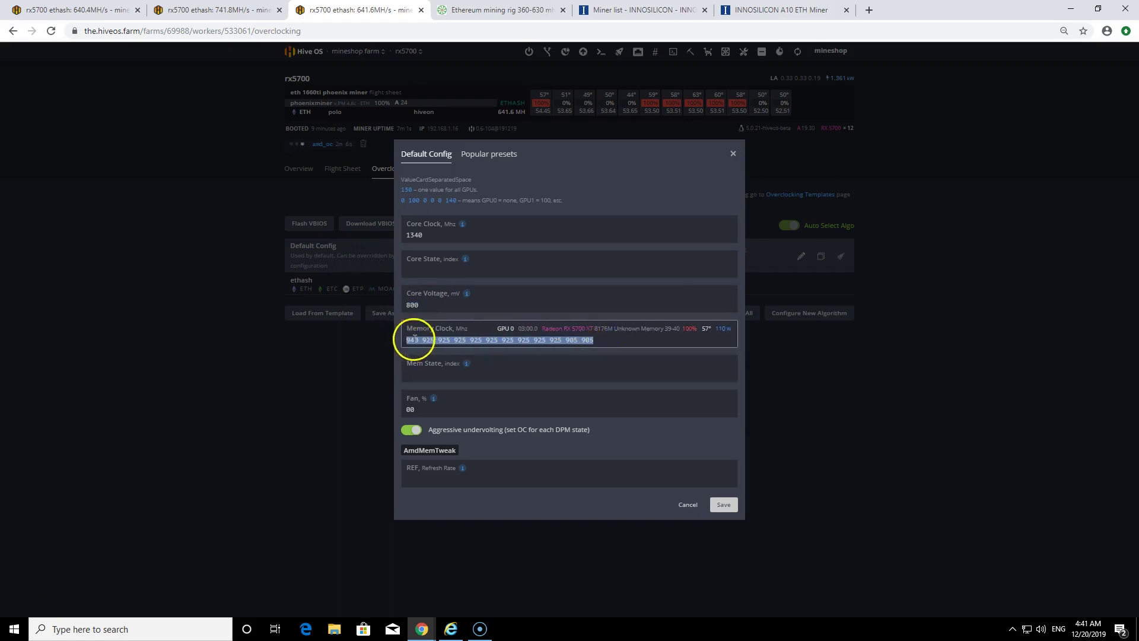
{"action": "left_click_drag", "start_coordinate": [417, 341], "coordinate": [511, 338]}
{"action": "left_click_drag", "start_coordinate": [602, 339], "coordinate": [568, 340]}
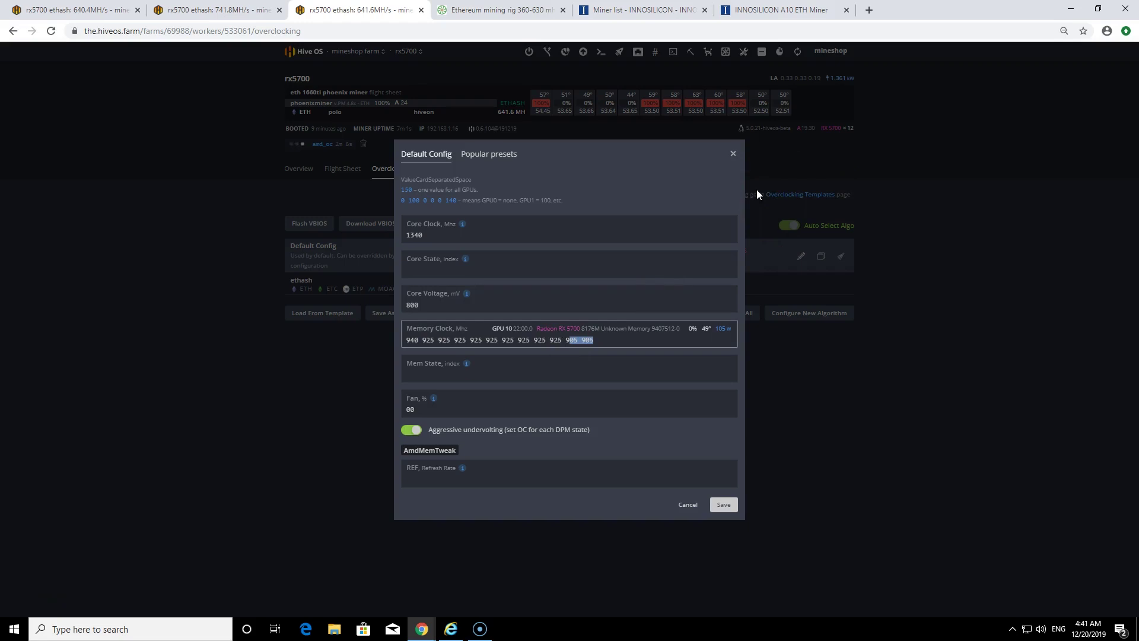
- Close the Default Config overclock editor without saving
{"action": "left_click", "coordinate": [732, 156]}
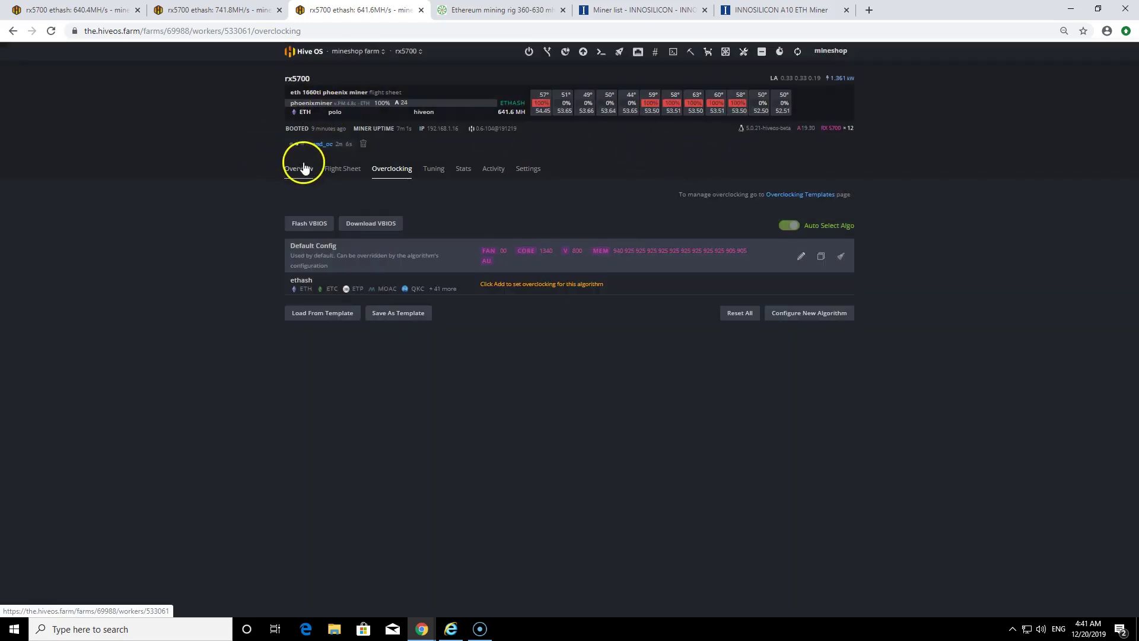